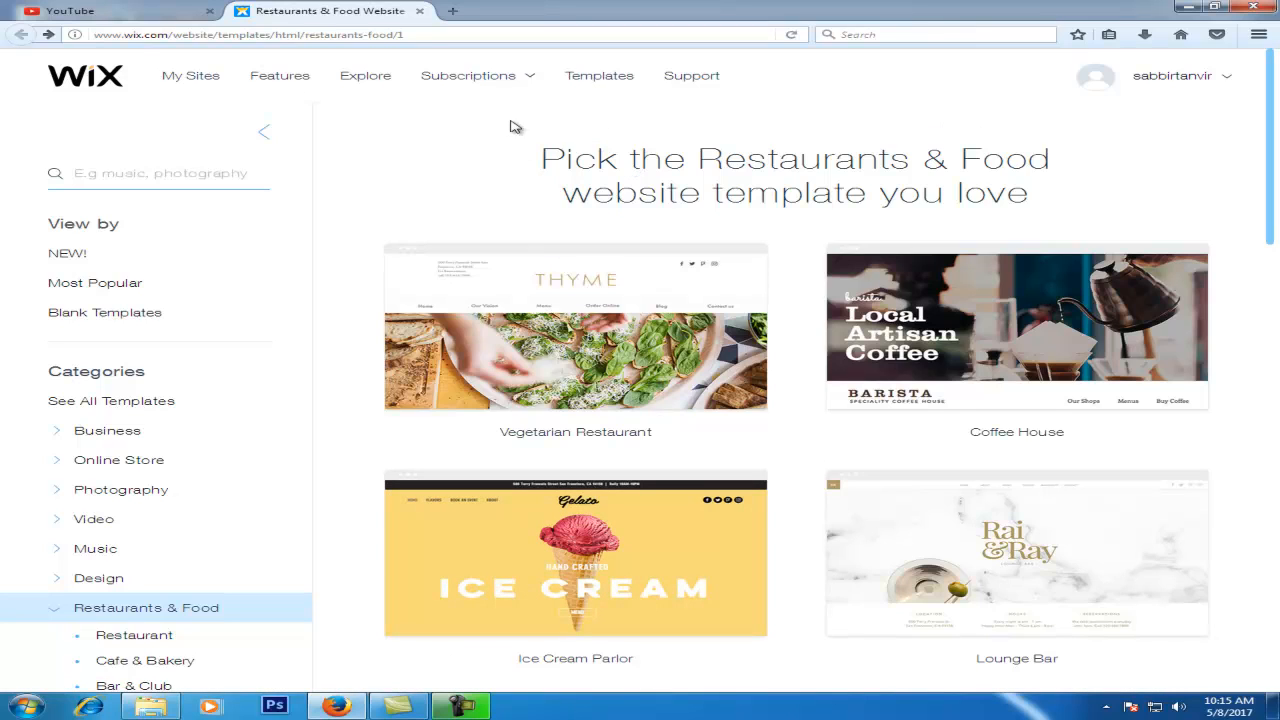
Open the site "mysite" from the account's site list in the website editor
{"action": "left_click", "coordinate": [196, 78]}
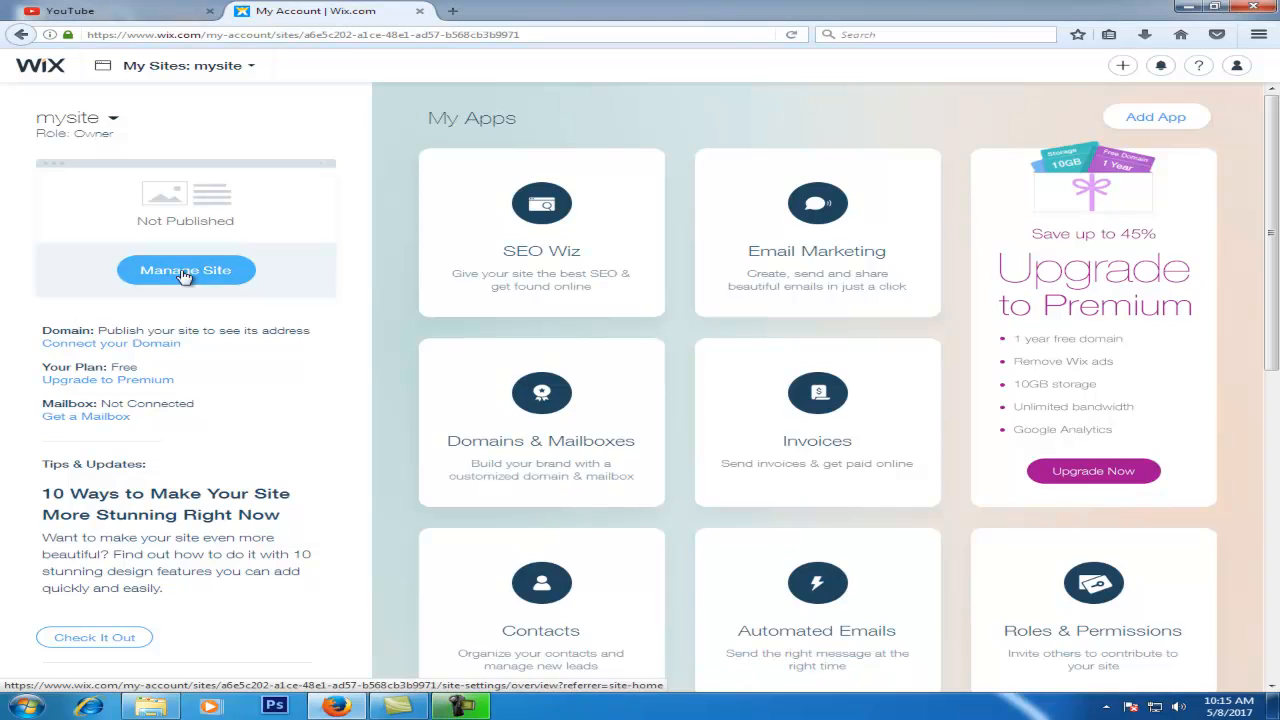
{"action": "left_click", "coordinate": [184, 272]}
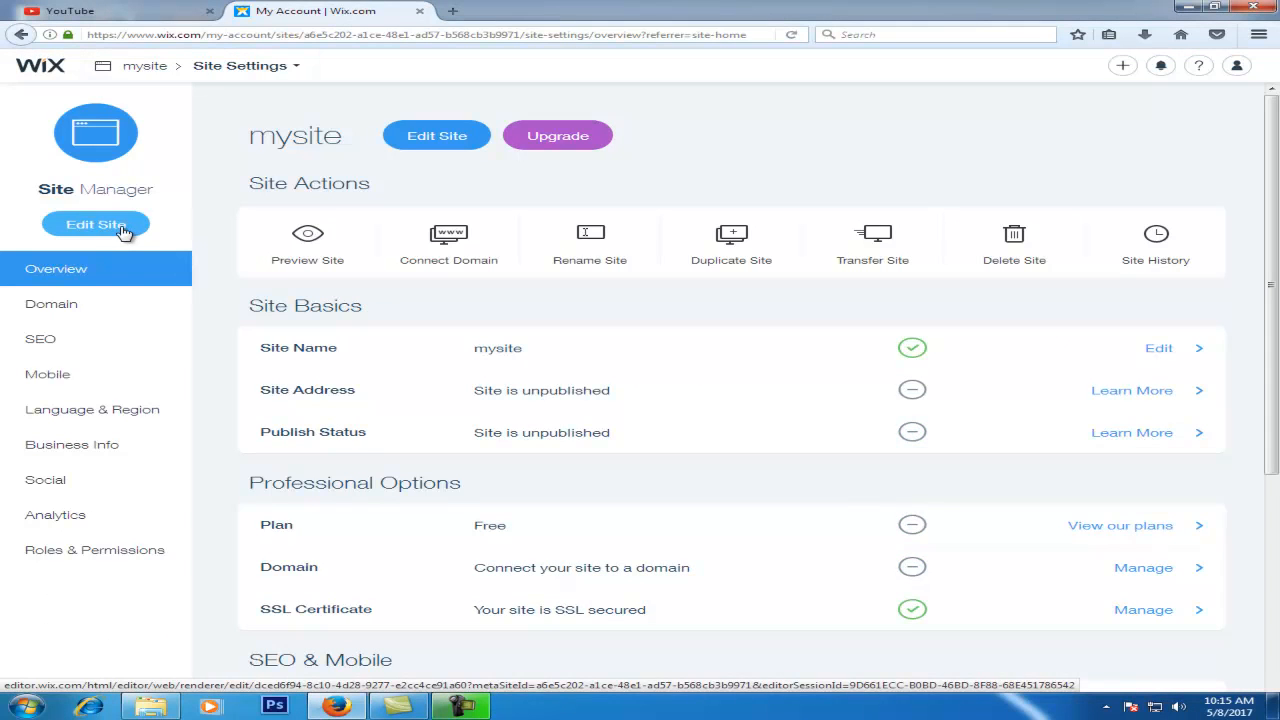
{"action": "left_click", "coordinate": [121, 229]}
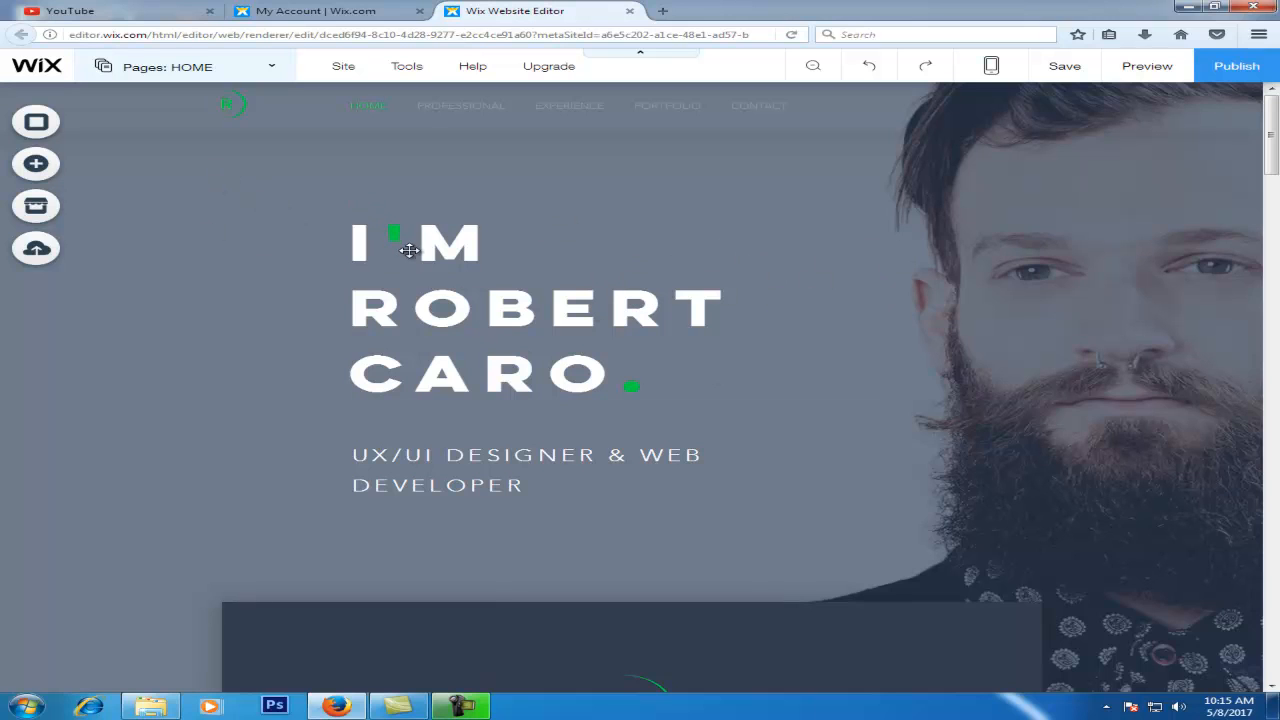
Select the home page's main heading and open its text settings
{"action": "left_click", "coordinate": [457, 247]}
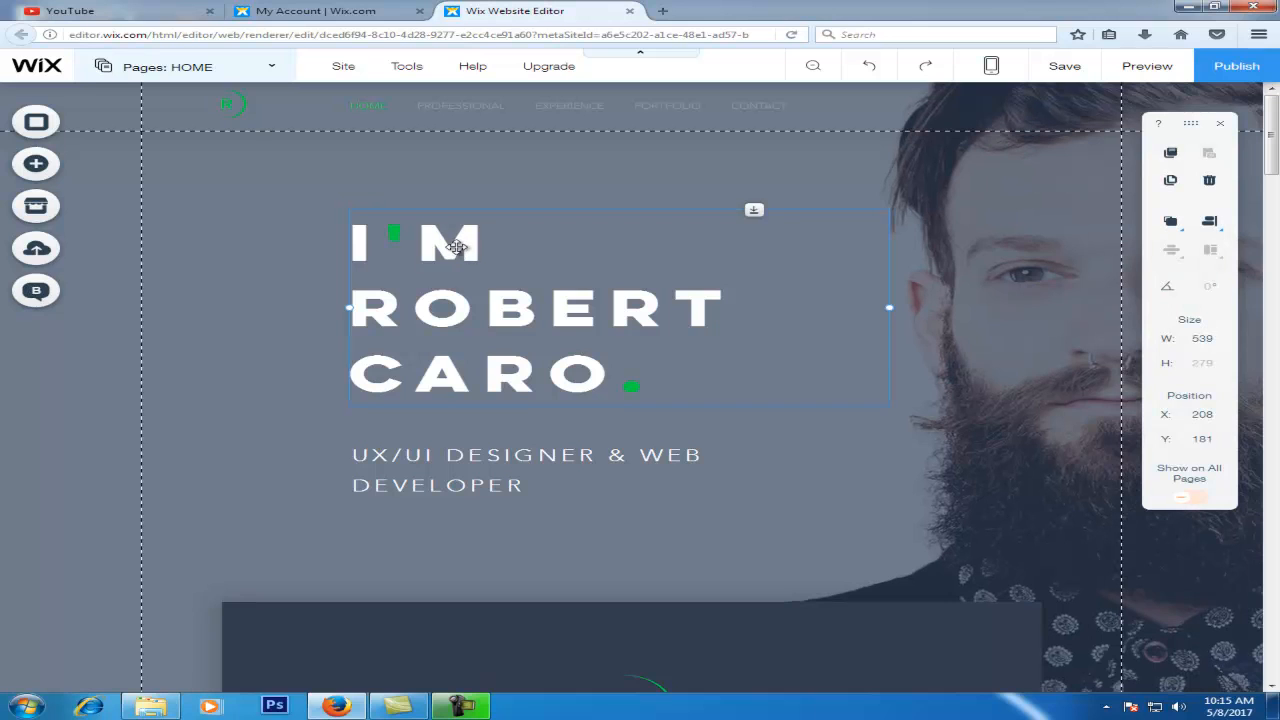
{"action": "double_click", "coordinate": [457, 247]}
{"action": "left_click", "coordinate": [614, 207]}
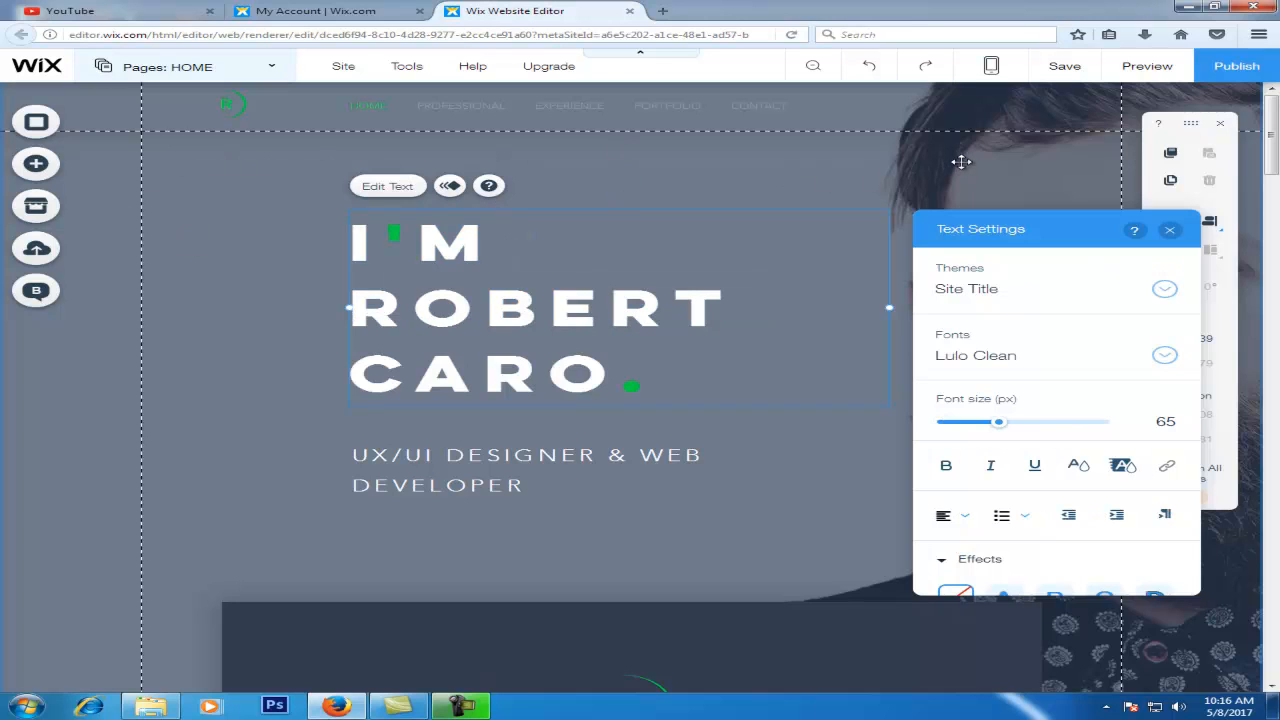
Set the background color of the home page's top strip to dark blue #324158 from the site colors
{"action": "left_click", "coordinate": [222, 258]}
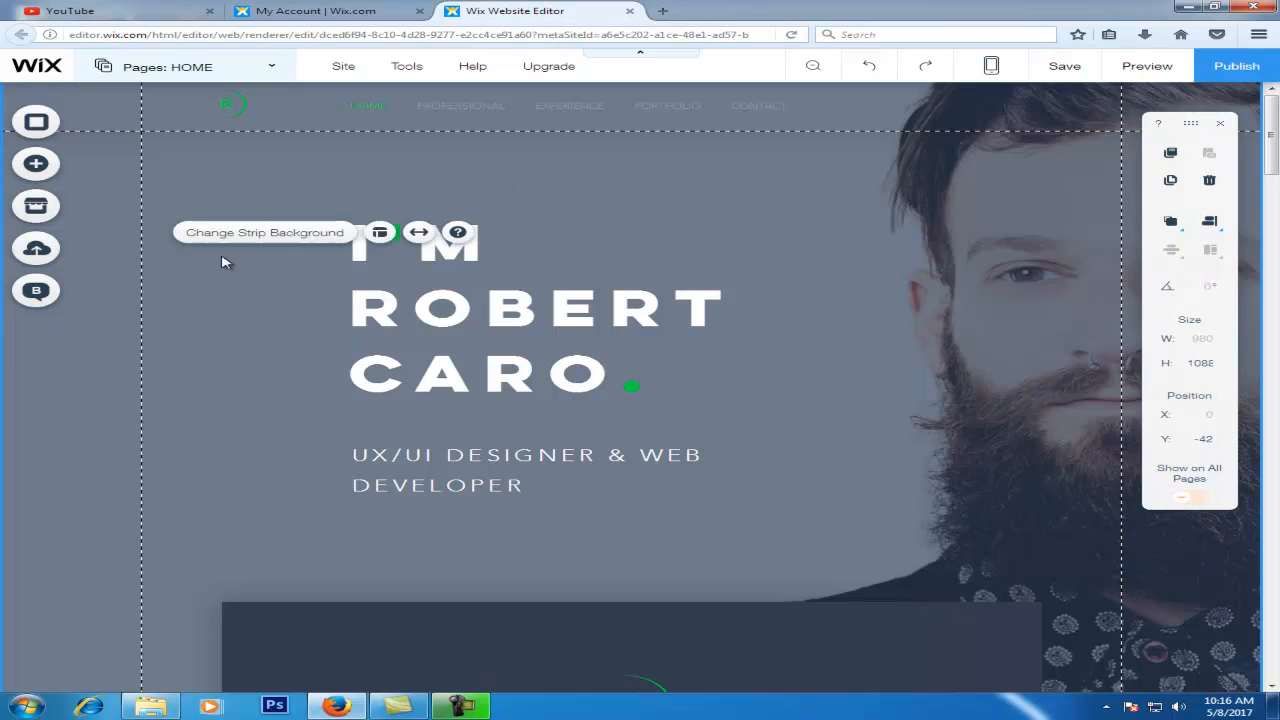
{"action": "left_click", "coordinate": [298, 236]}
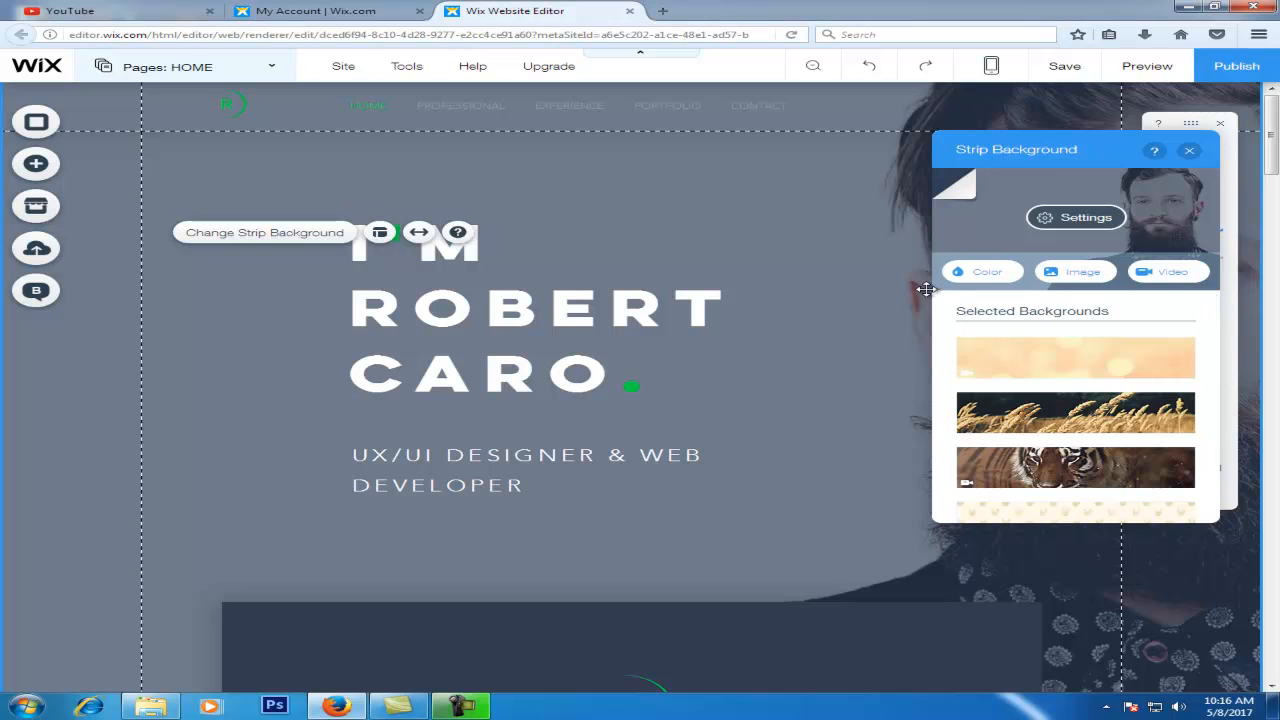
{"action": "left_click", "coordinate": [985, 272]}
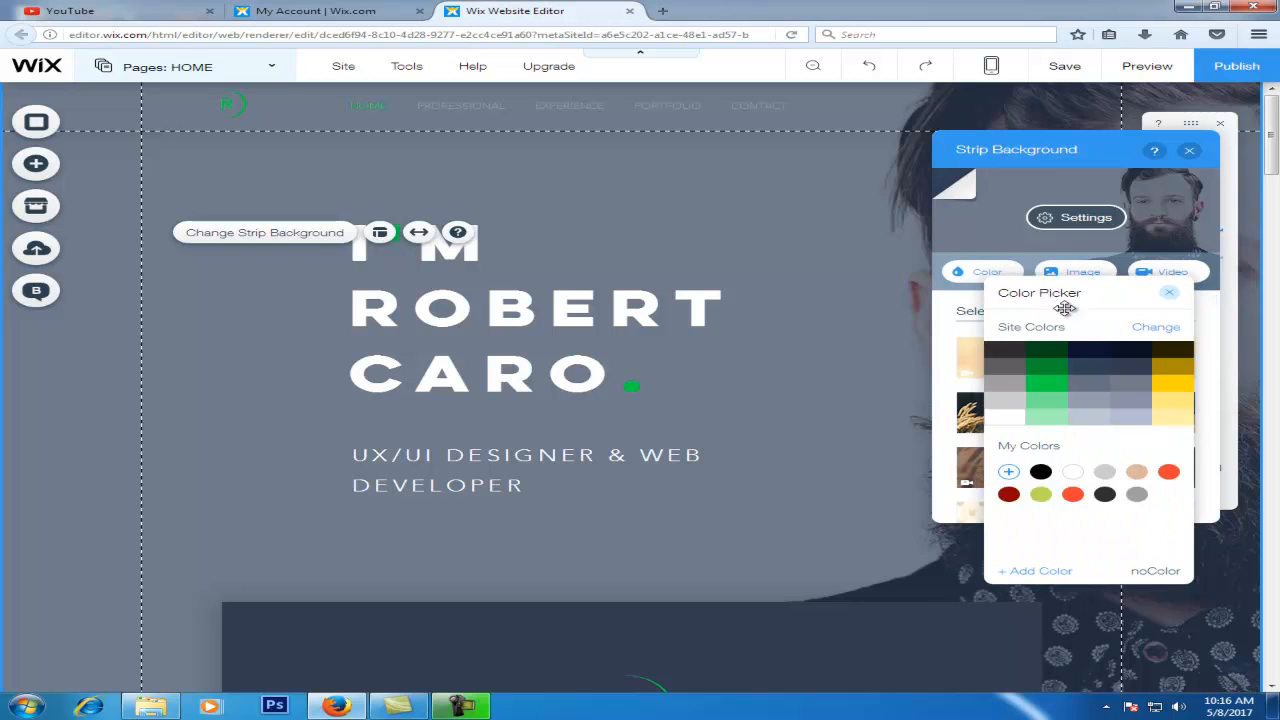
{"action": "left_click", "coordinate": [1174, 389]}
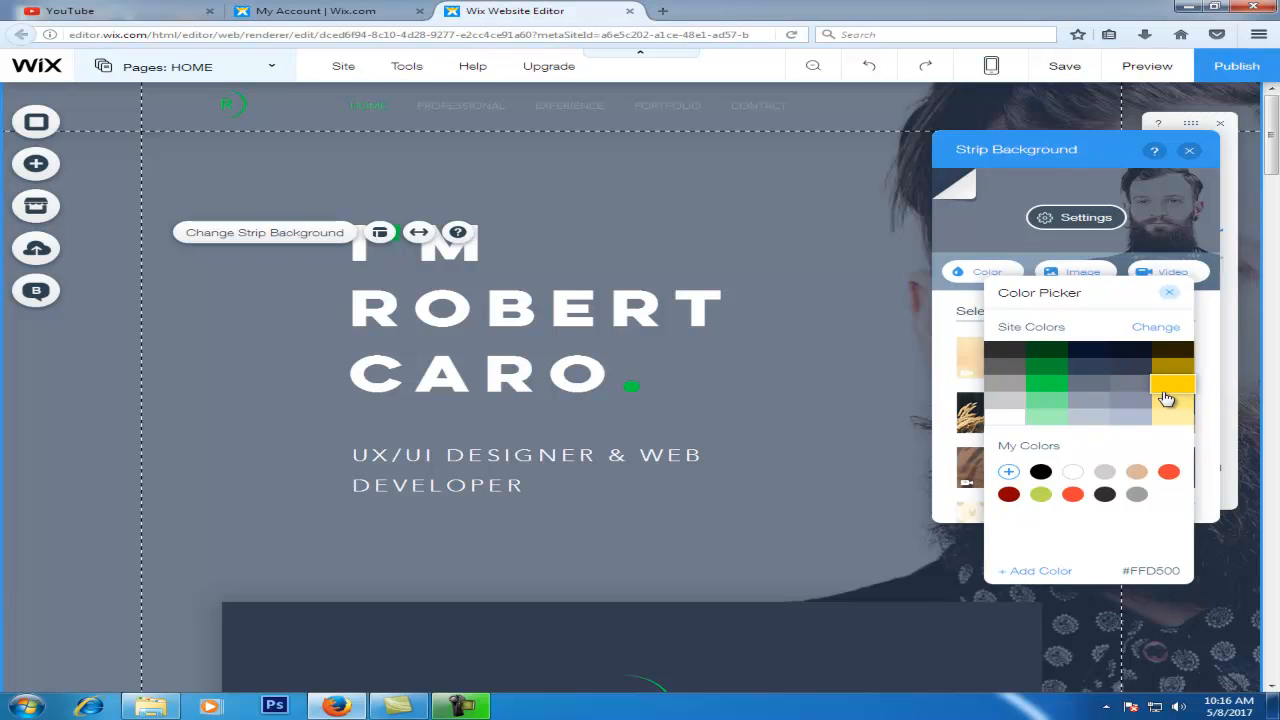
{"action": "left_click", "coordinate": [1104, 371]}
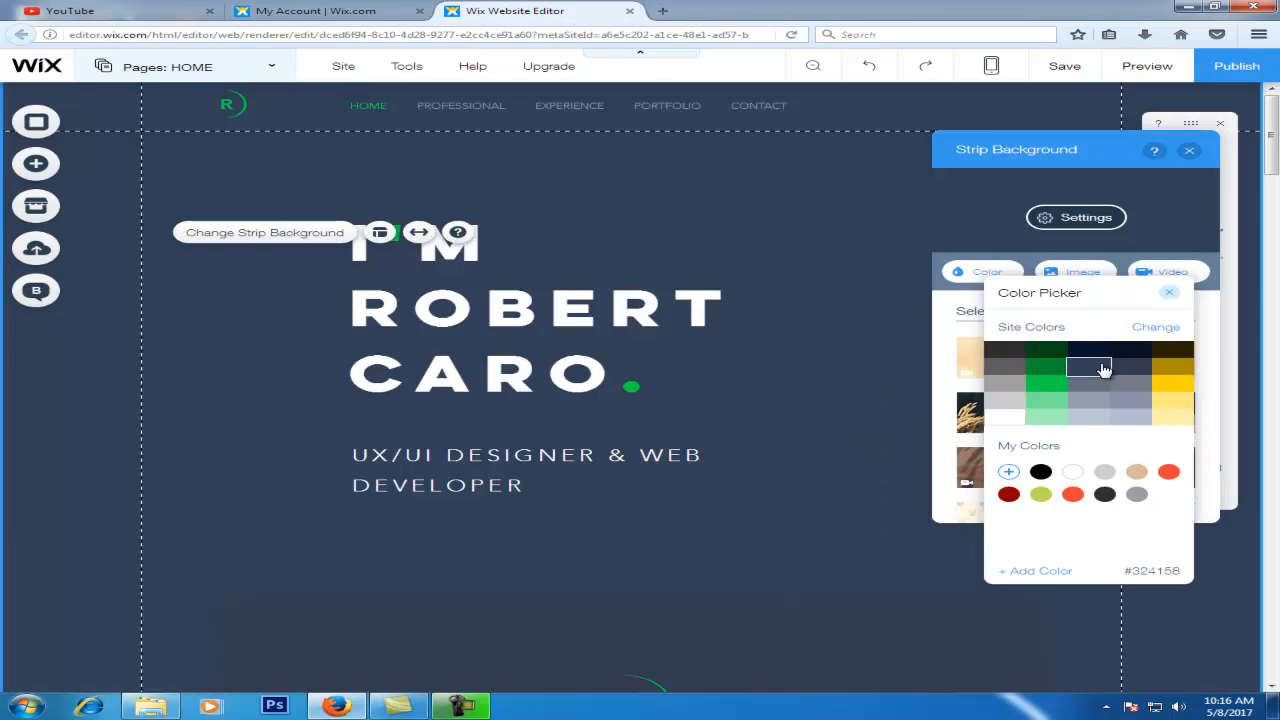
Upload Red-fiber-background-452x336.jpg from the Desktop and use it as the top strip's background image
{"action": "left_click", "coordinate": [1081, 273]}
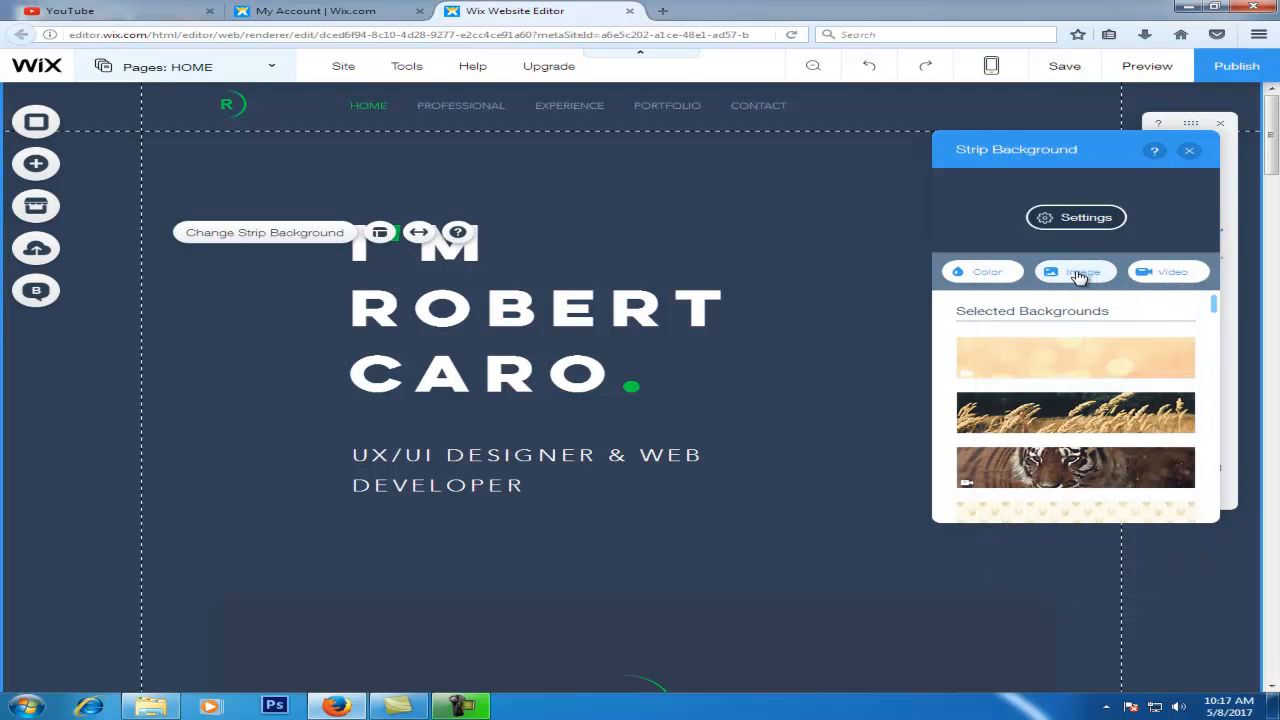
{"action": "left_click", "coordinate": [1064, 358]}
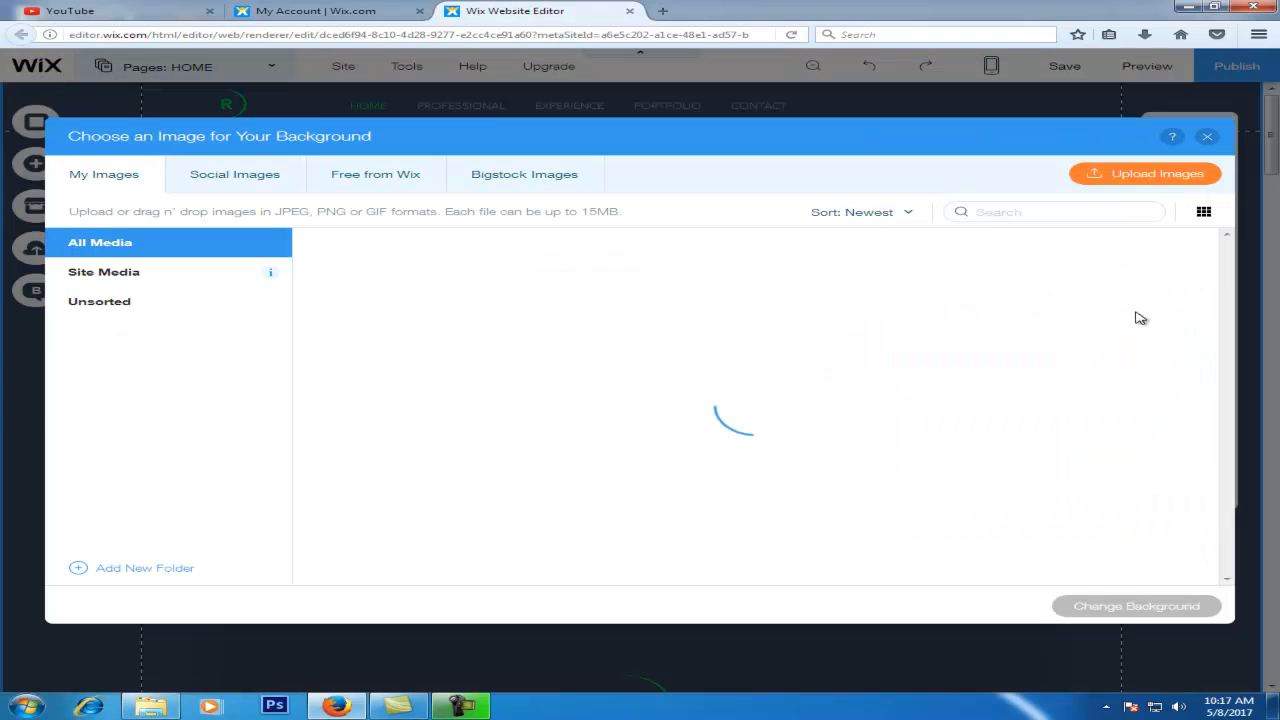
{"action": "left_click", "coordinate": [997, 473]}
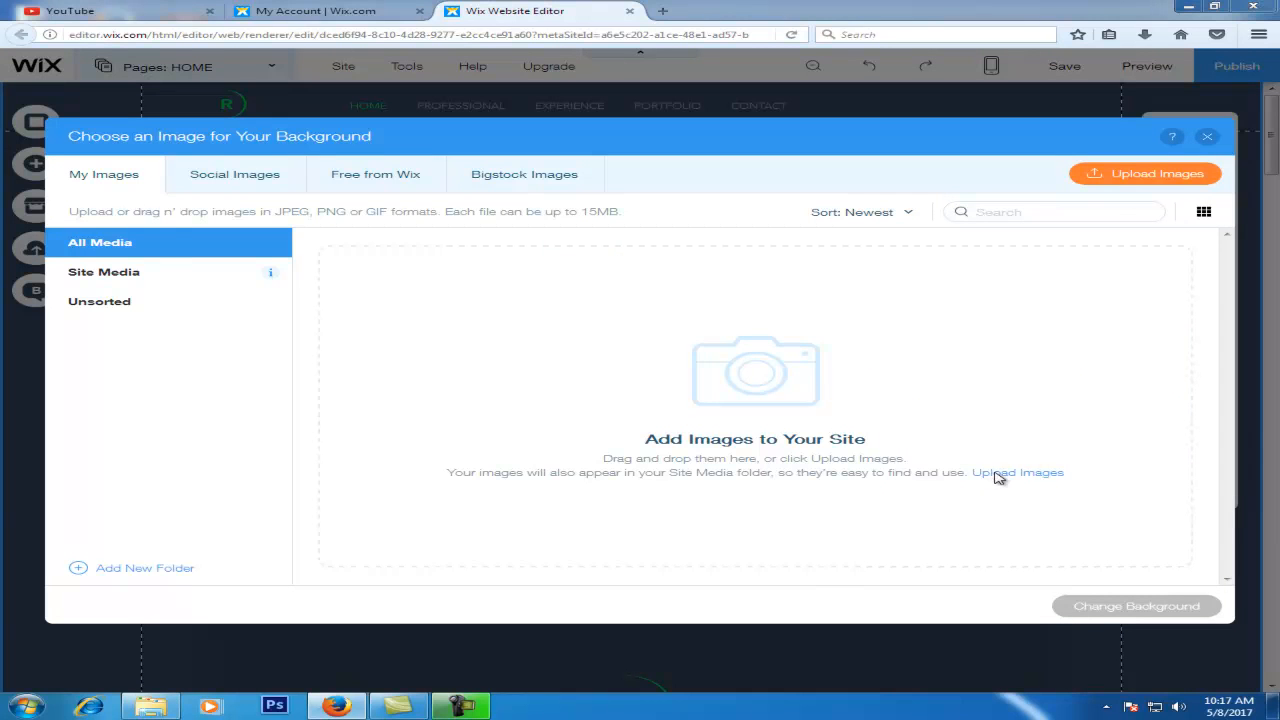
{"action": "left_click_drag", "start_coordinate": [828, 358], "coordinate": [840, 504]}
{"action": "left_click", "coordinate": [418, 421]}
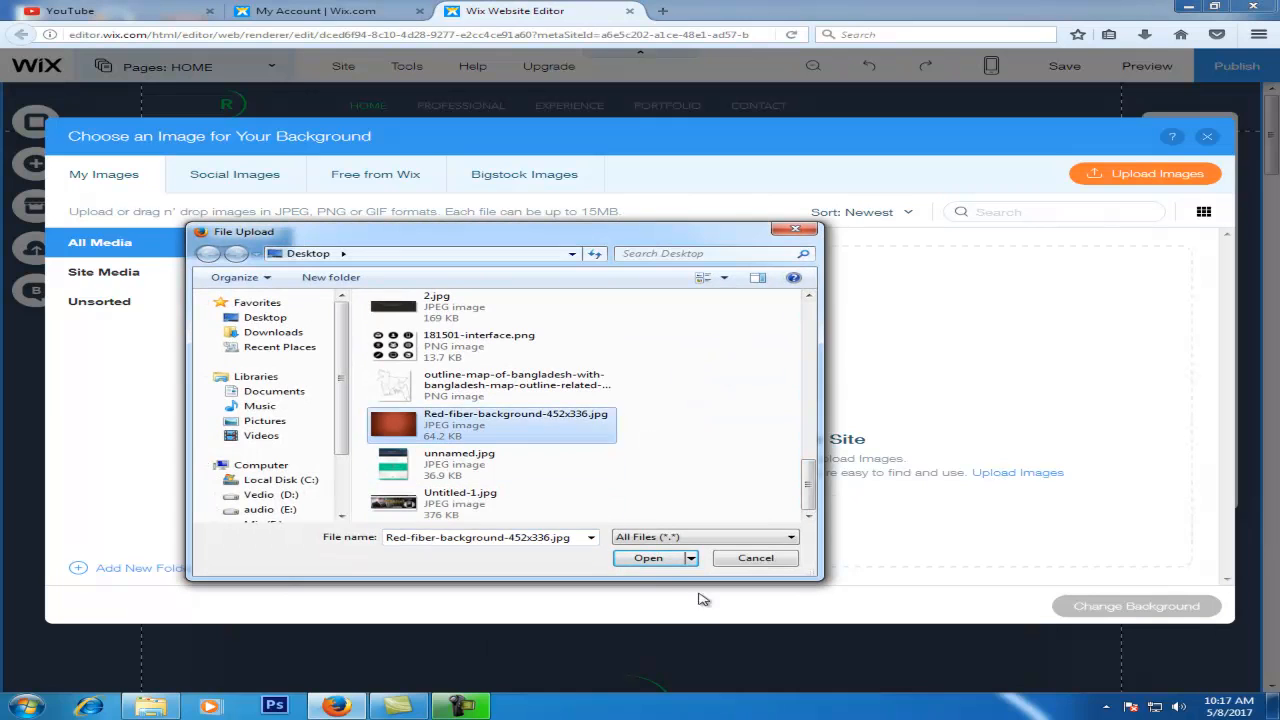
{"action": "left_click", "coordinate": [650, 566]}
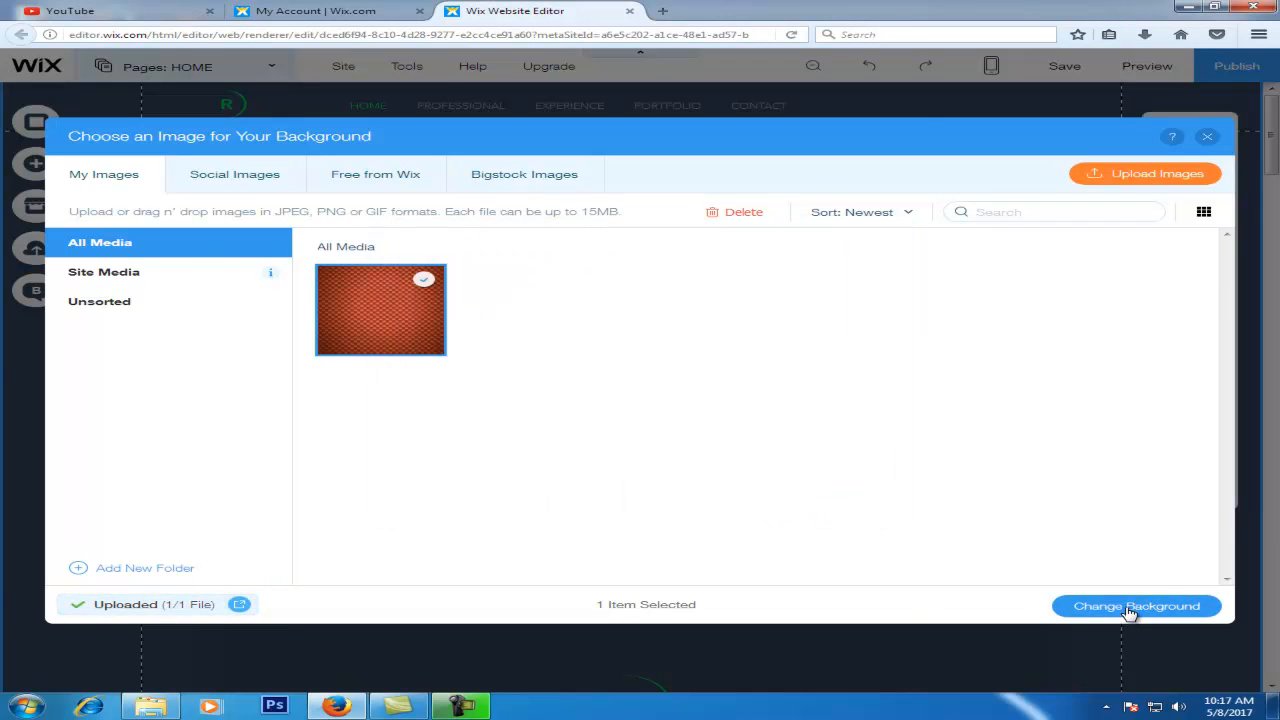
{"action": "left_click", "coordinate": [1130, 610]}
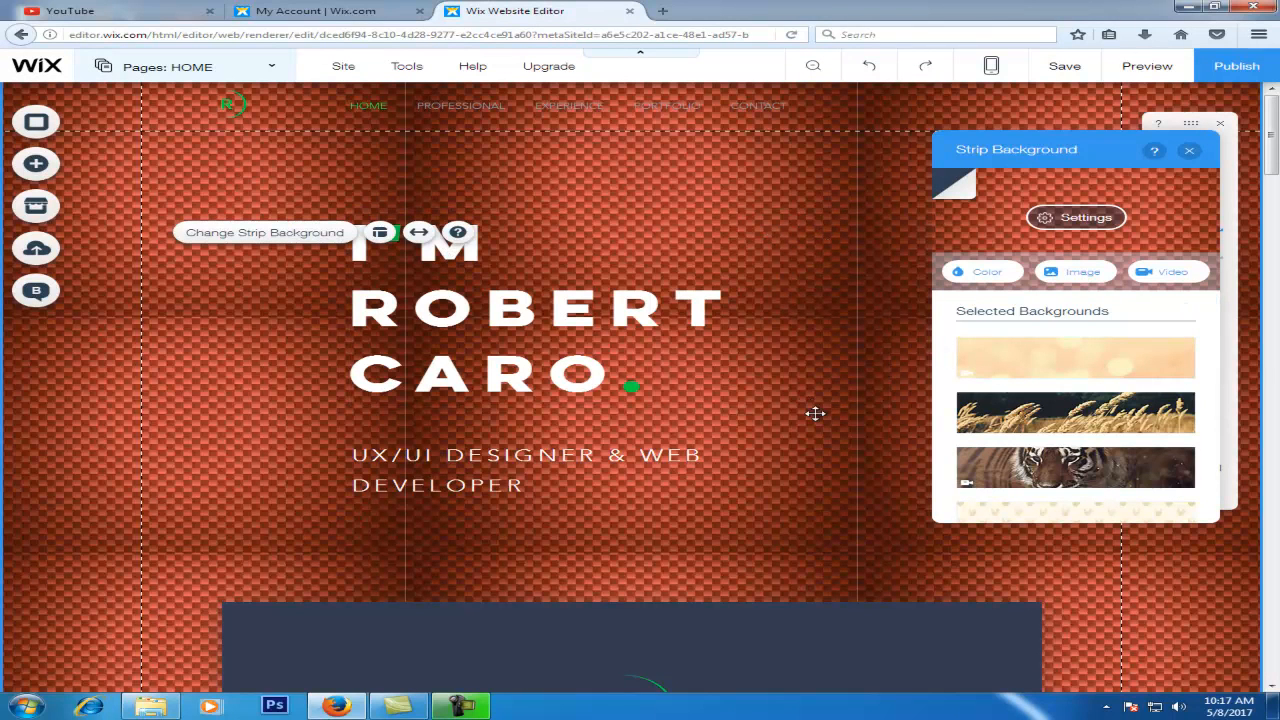
Duplicate the HTML & CSS row in the Professional section, including its label, green bar and percentage
{"action": "scroll", "coordinate": [815, 413], "scroll_direction": "down", "scroll_amount": 5}
{"action": "scroll", "coordinate": [785, 478], "scroll_direction": "down", "scroll_amount": 1}
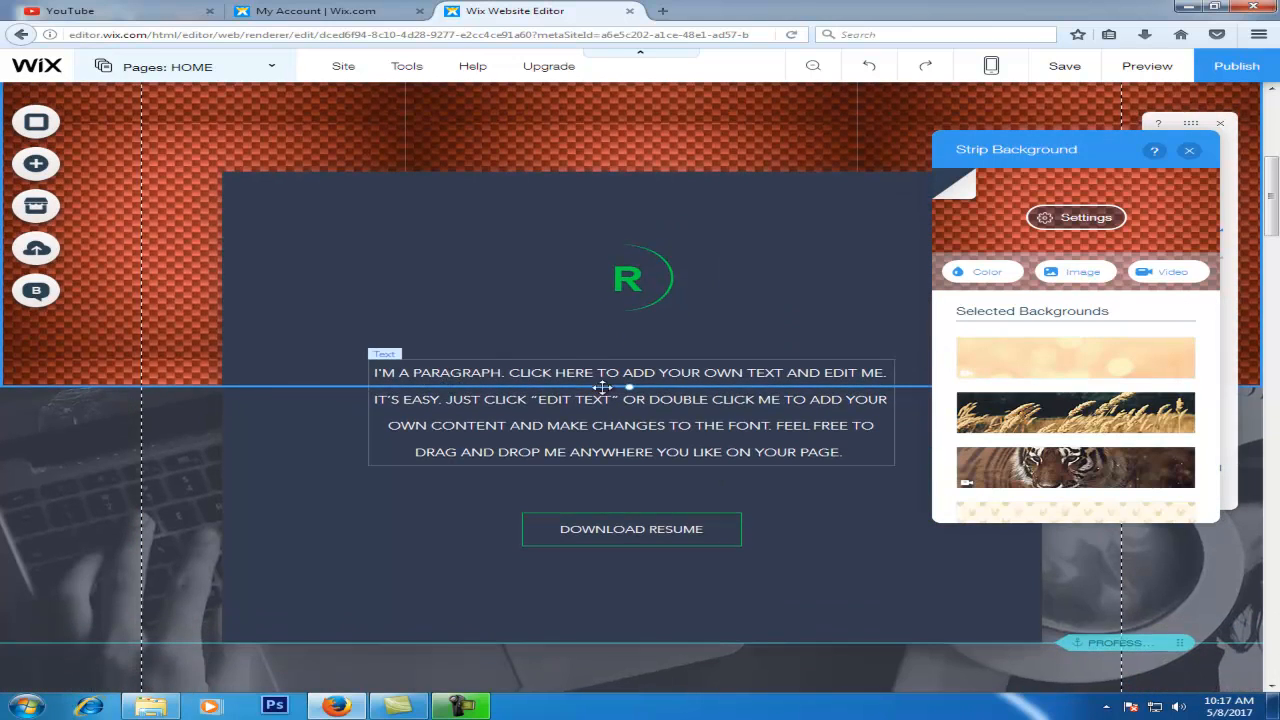
{"action": "scroll", "coordinate": [757, 432], "scroll_direction": "down", "scroll_amount": 5}
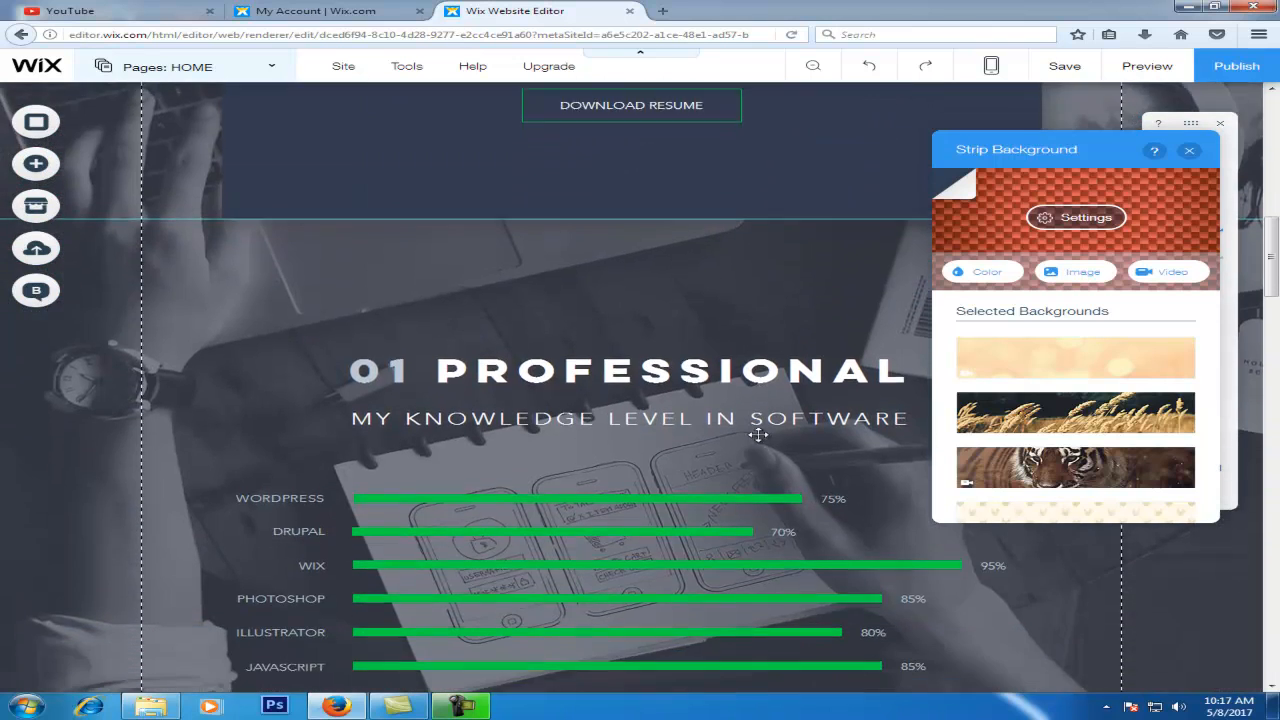
{"action": "scroll", "coordinate": [720, 440], "scroll_direction": "down", "scroll_amount": 1}
{"action": "scroll", "coordinate": [689, 500], "scroll_direction": "down", "scroll_amount": 1}
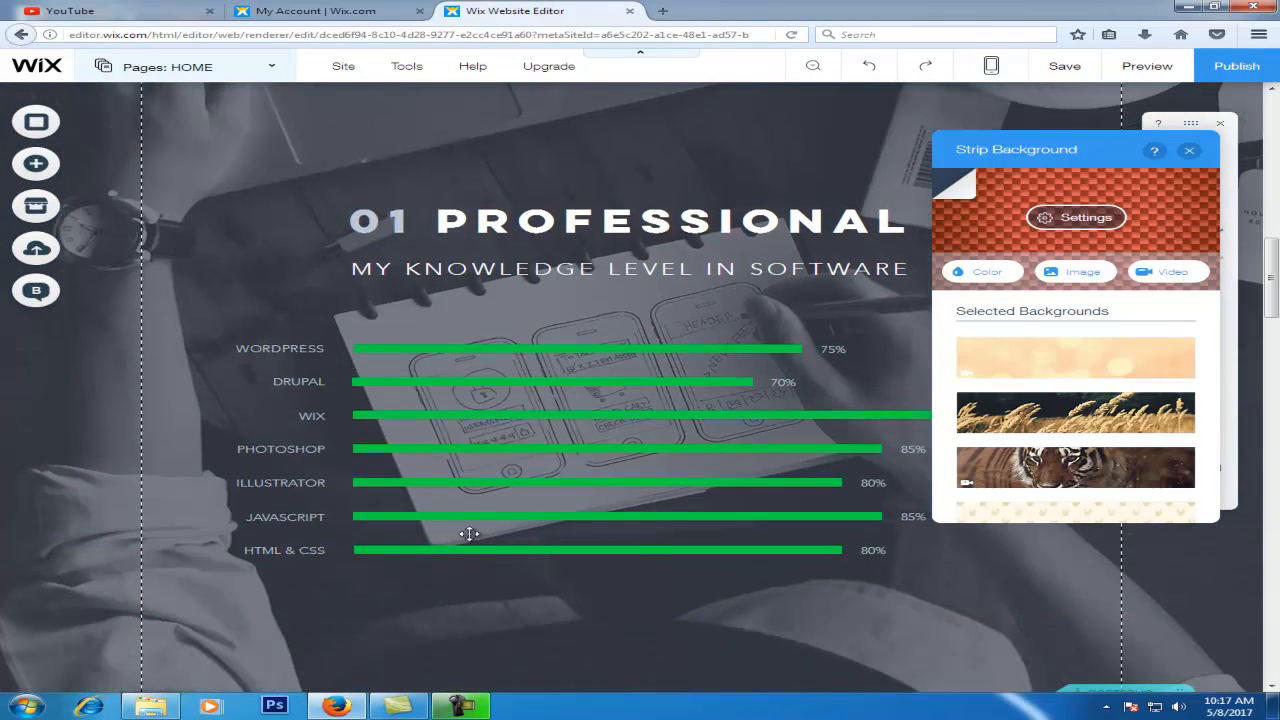
{"action": "scroll", "coordinate": [461, 548], "scroll_direction": "down", "scroll_amount": 1}
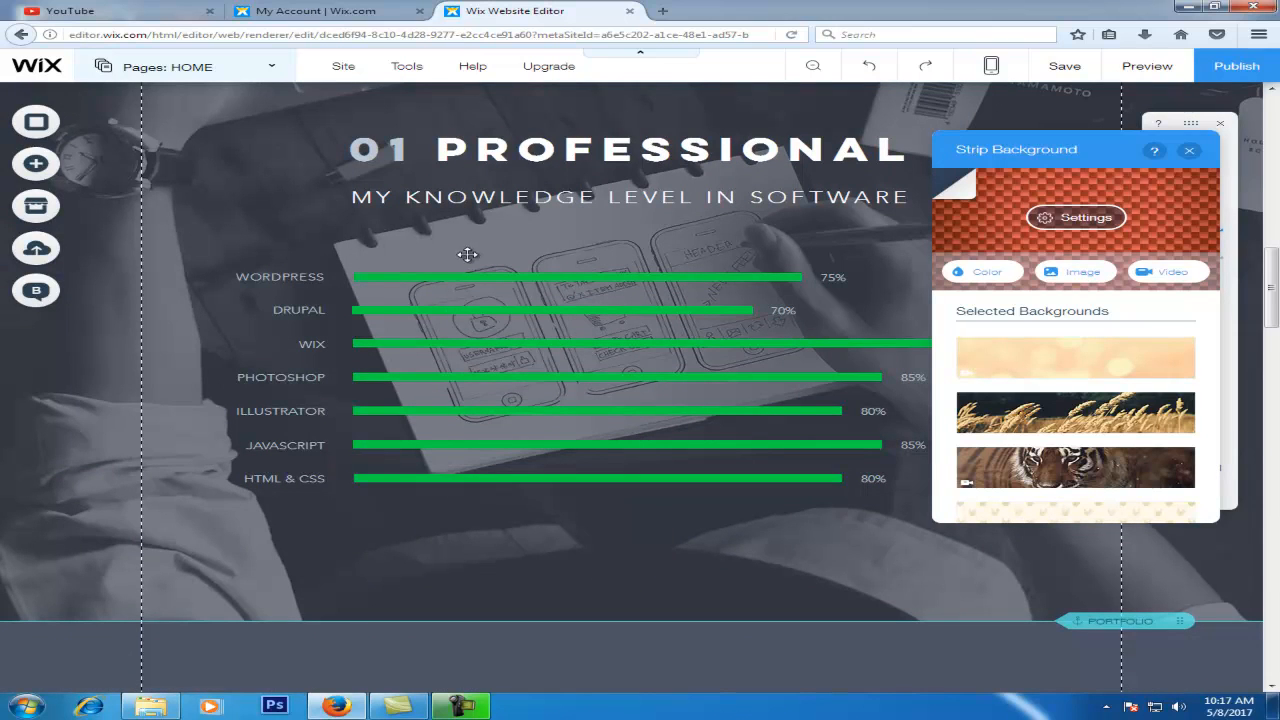
{"action": "left_click", "coordinate": [424, 478]}
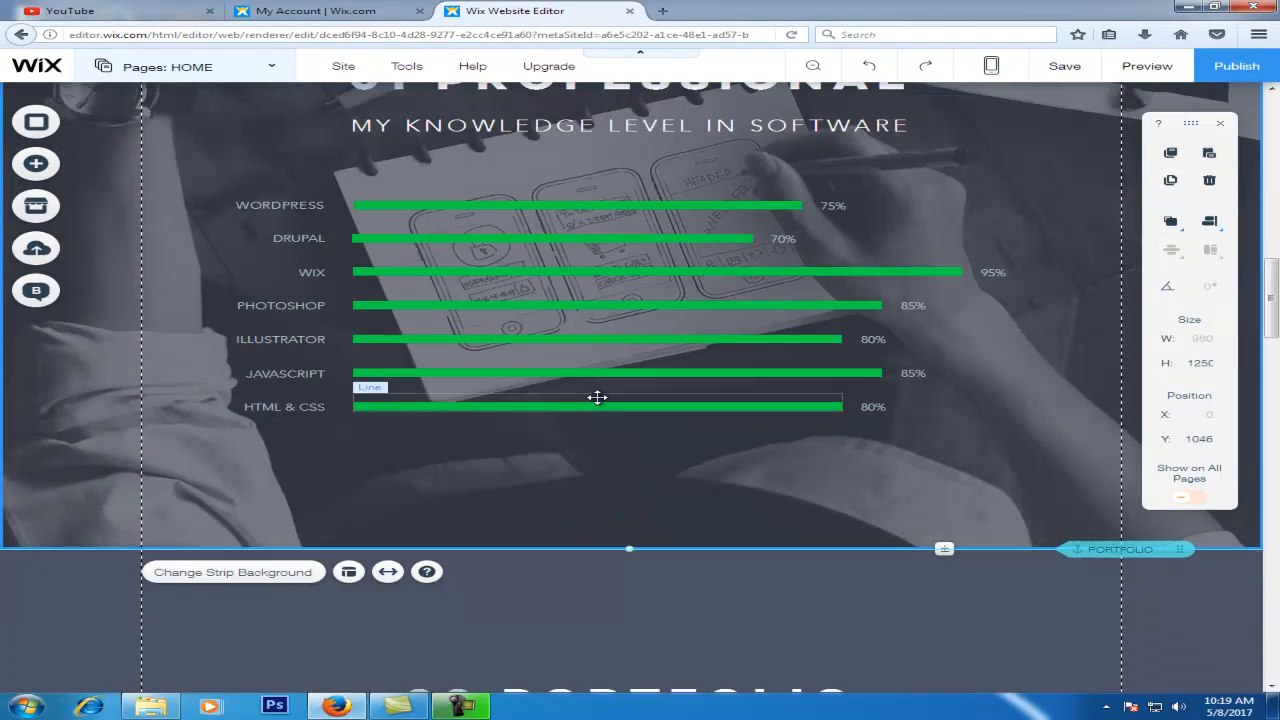
{"action": "left_click", "coordinate": [593, 404]}
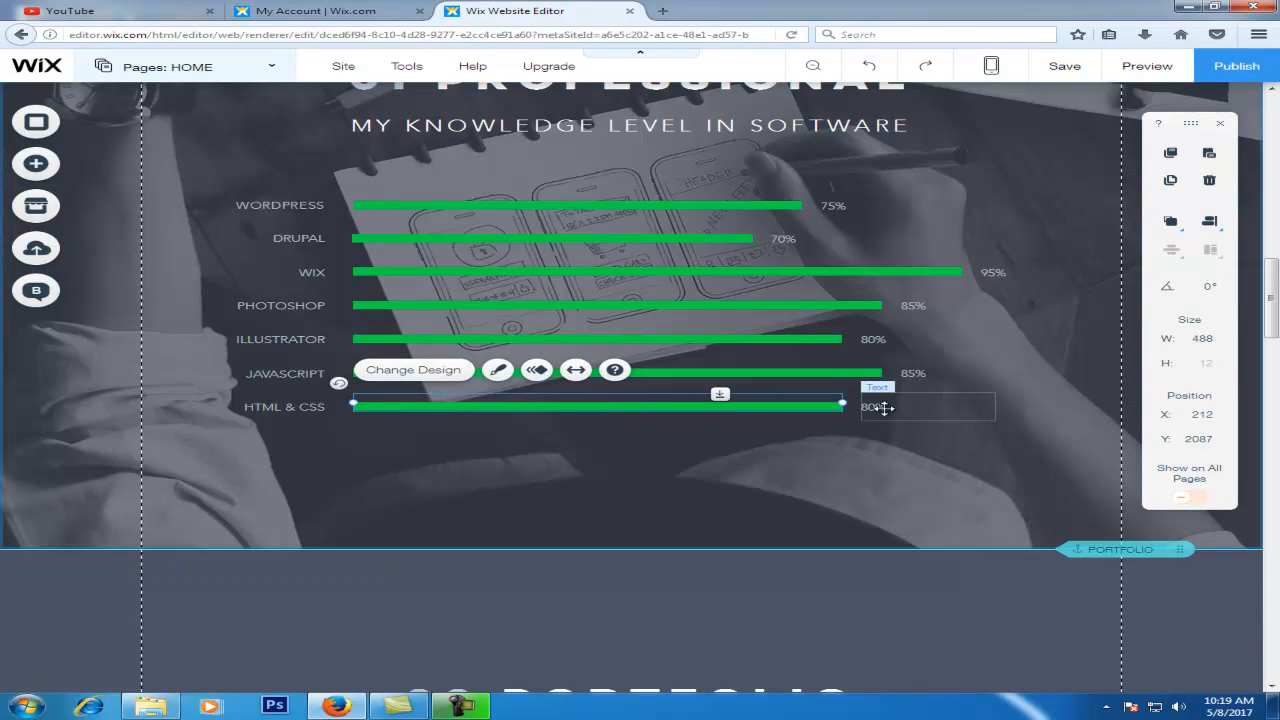
{"action": "left_click", "coordinate": [895, 407], "text": "shift"}
{"action": "left_click", "coordinate": [297, 409], "text": "shift"}
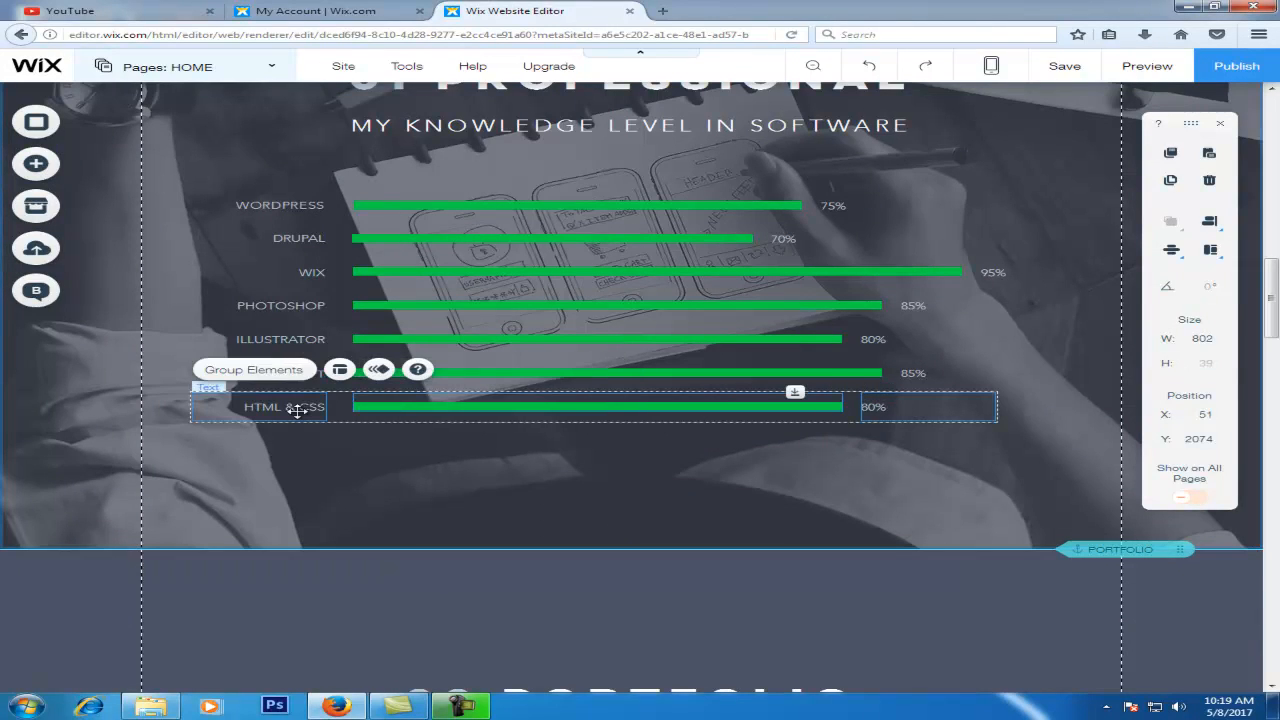
{"action": "left_click", "coordinate": [591, 446]}
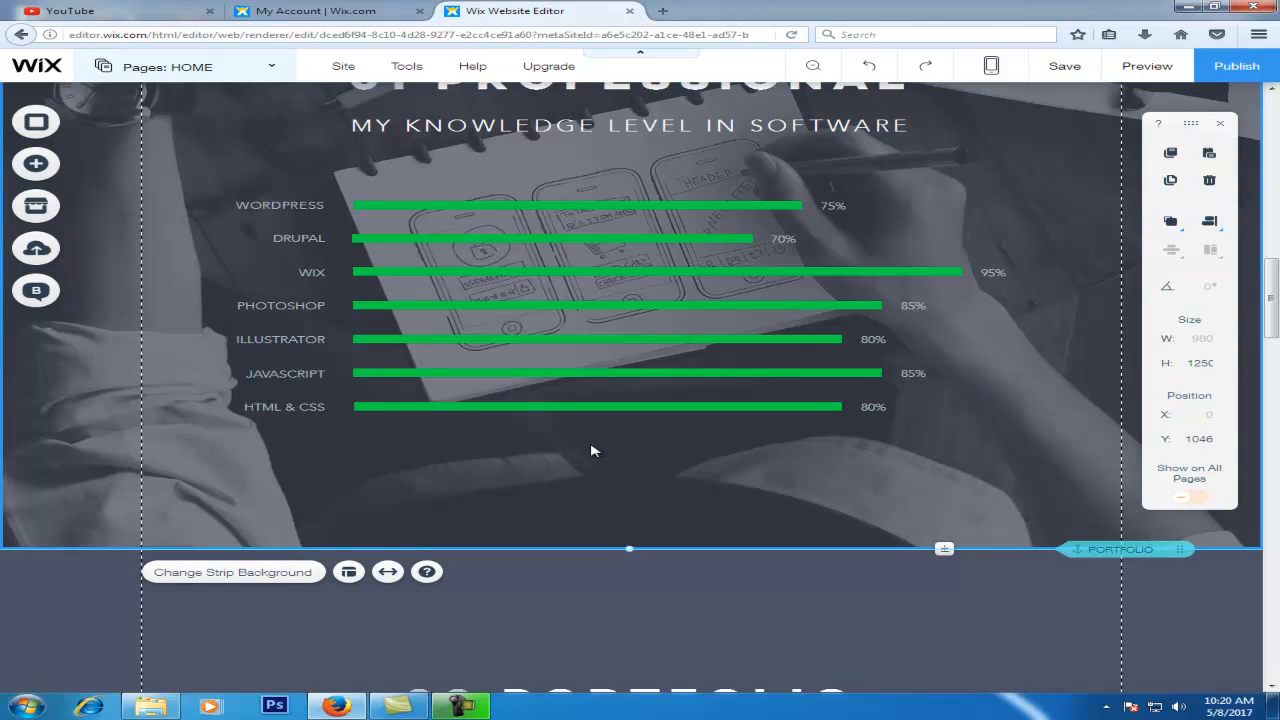
{"action": "key", "text": "ctrl+v"}
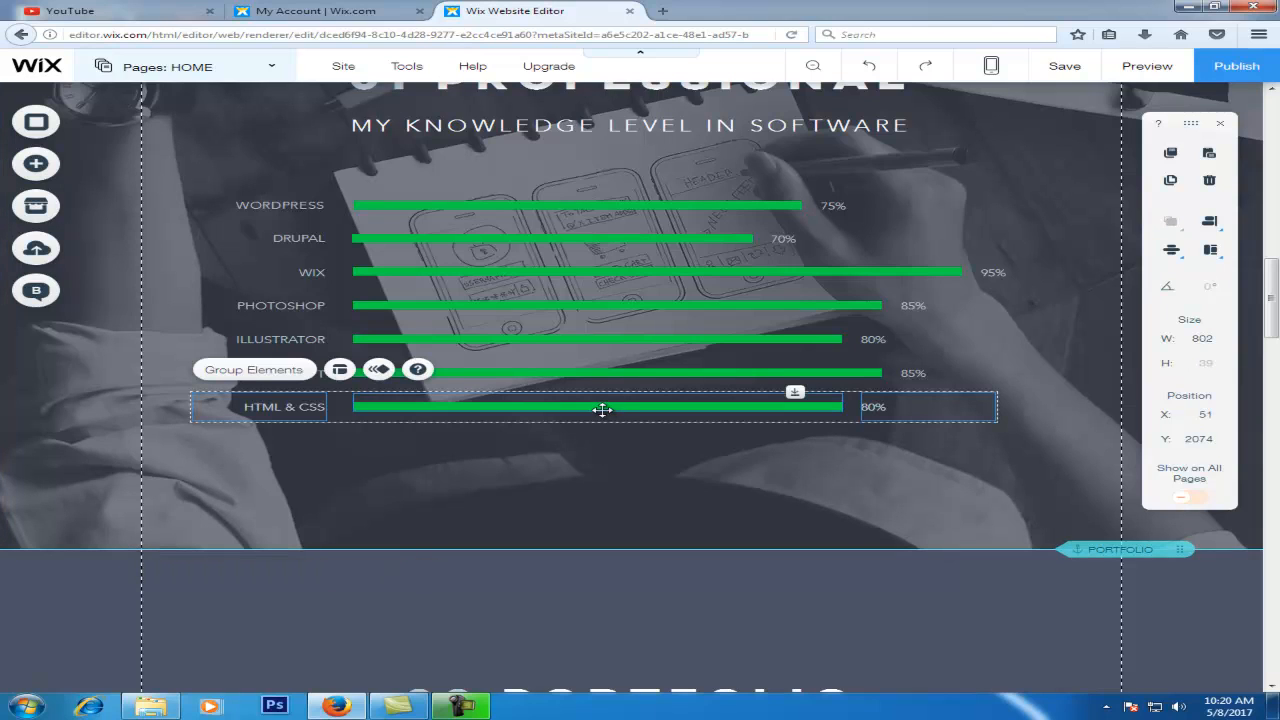
{"action": "left_click", "coordinate": [598, 425]}
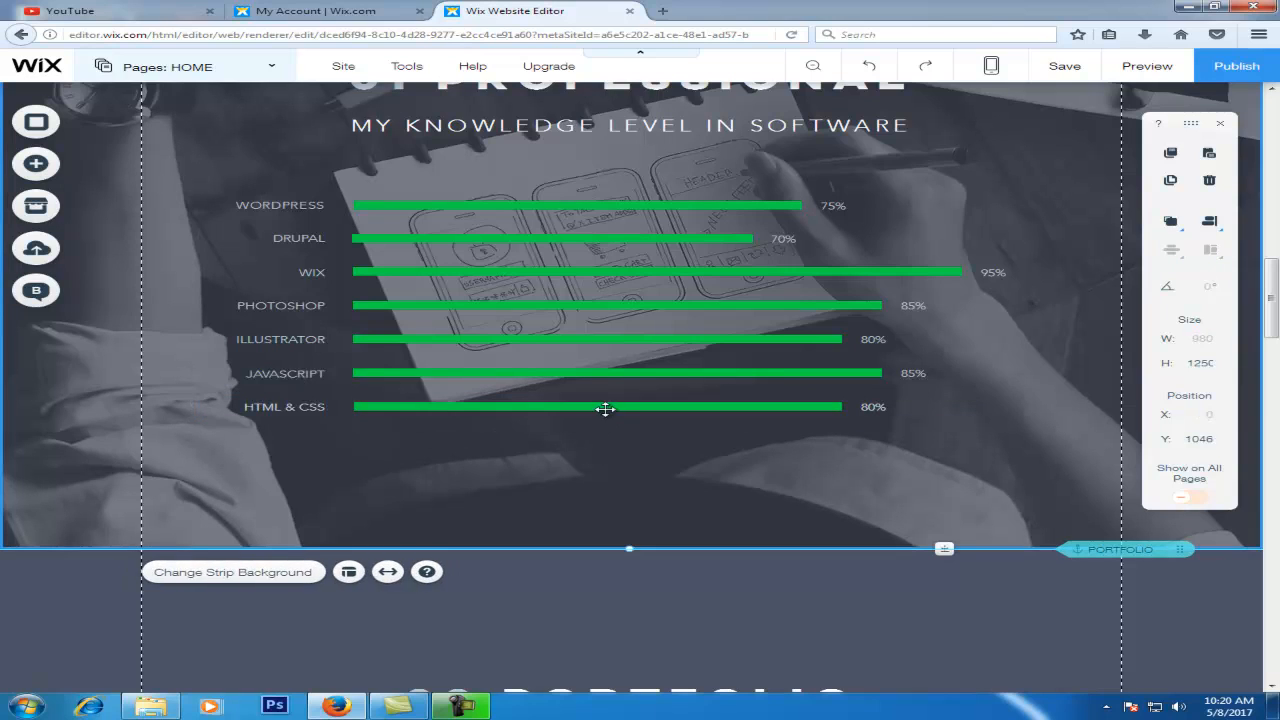
Place the duplicated row below the original, with its bar at about Y 2125 and its percentage and label at about Y 2106
{"action": "left_click", "coordinate": [602, 418]}
{"action": "left_click_drag", "start_coordinate": [603, 420], "coordinate": [608, 438]}
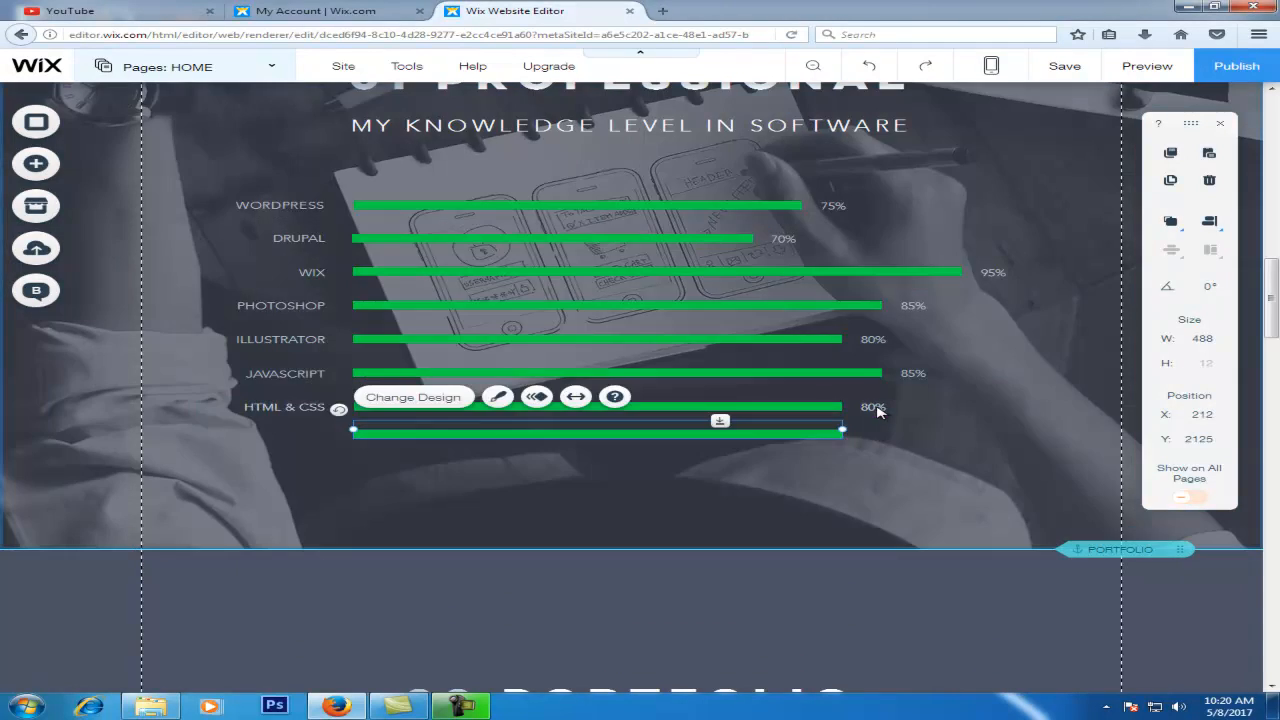
{"action": "left_click", "coordinate": [875, 408]}
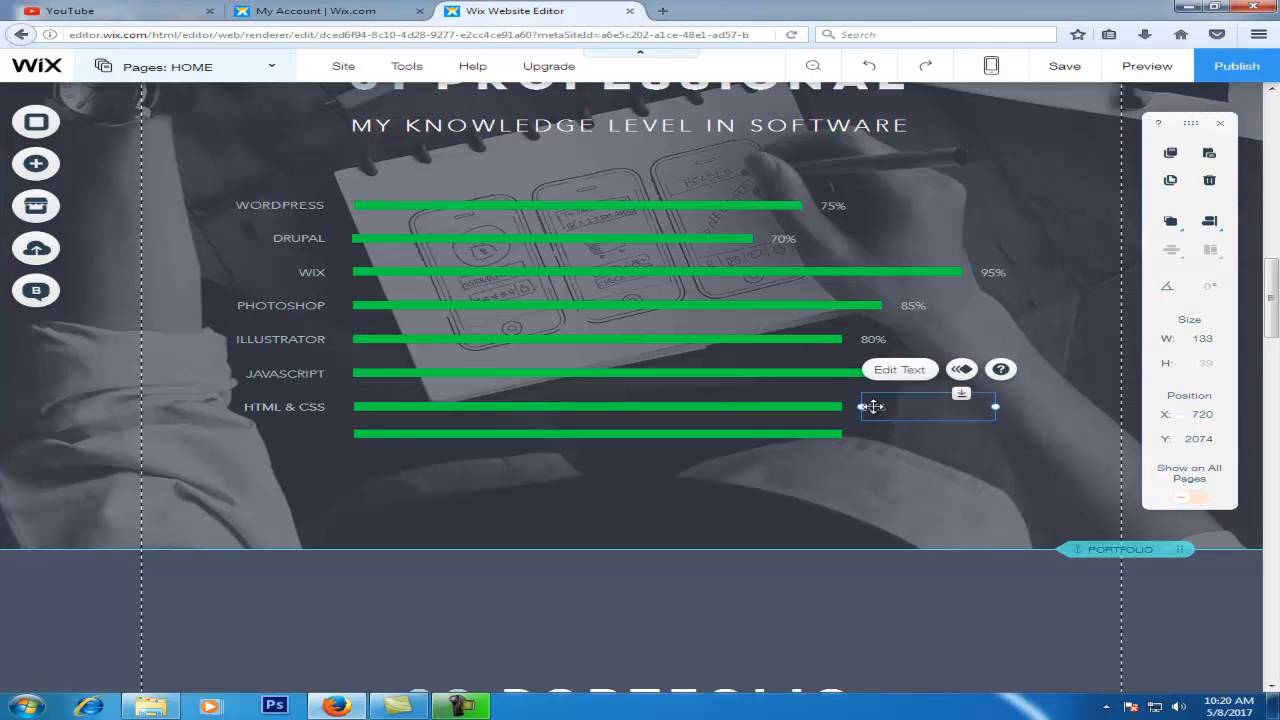
{"action": "left_click_drag", "start_coordinate": [873, 413], "coordinate": [875, 431]}
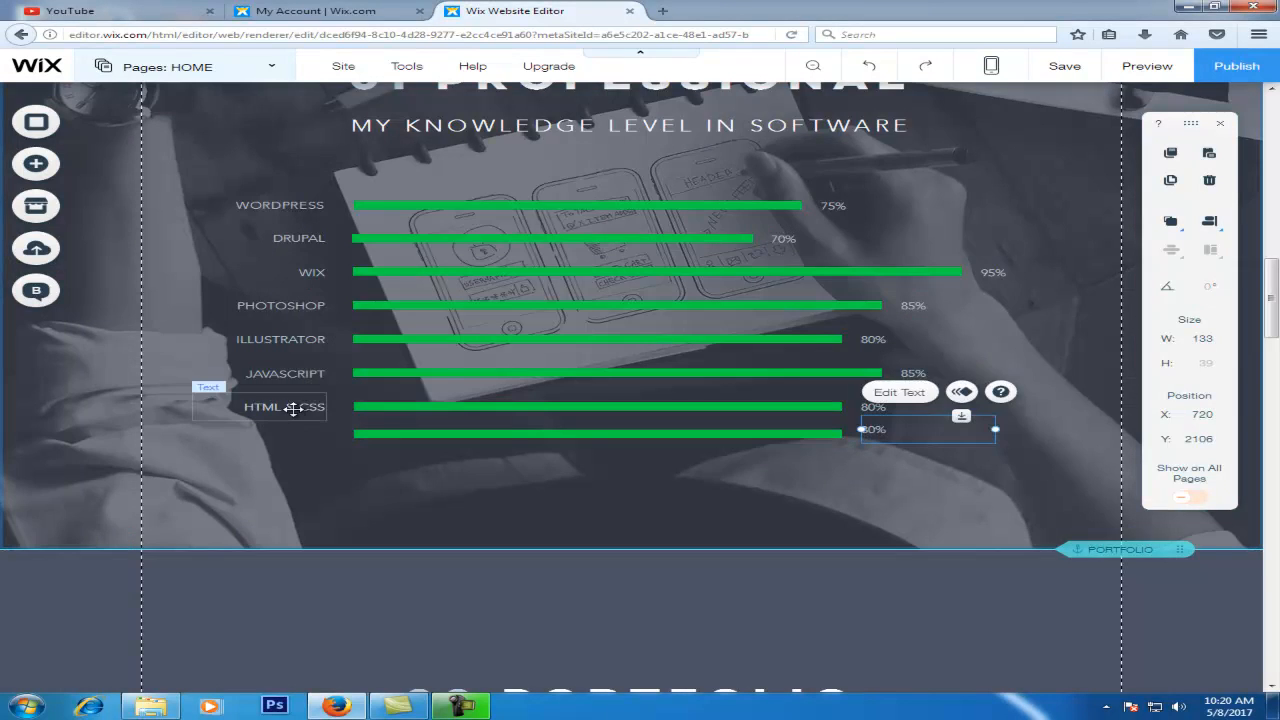
{"action": "left_click", "coordinate": [297, 407]}
{"action": "left_click_drag", "start_coordinate": [298, 428], "coordinate": [300, 434]}
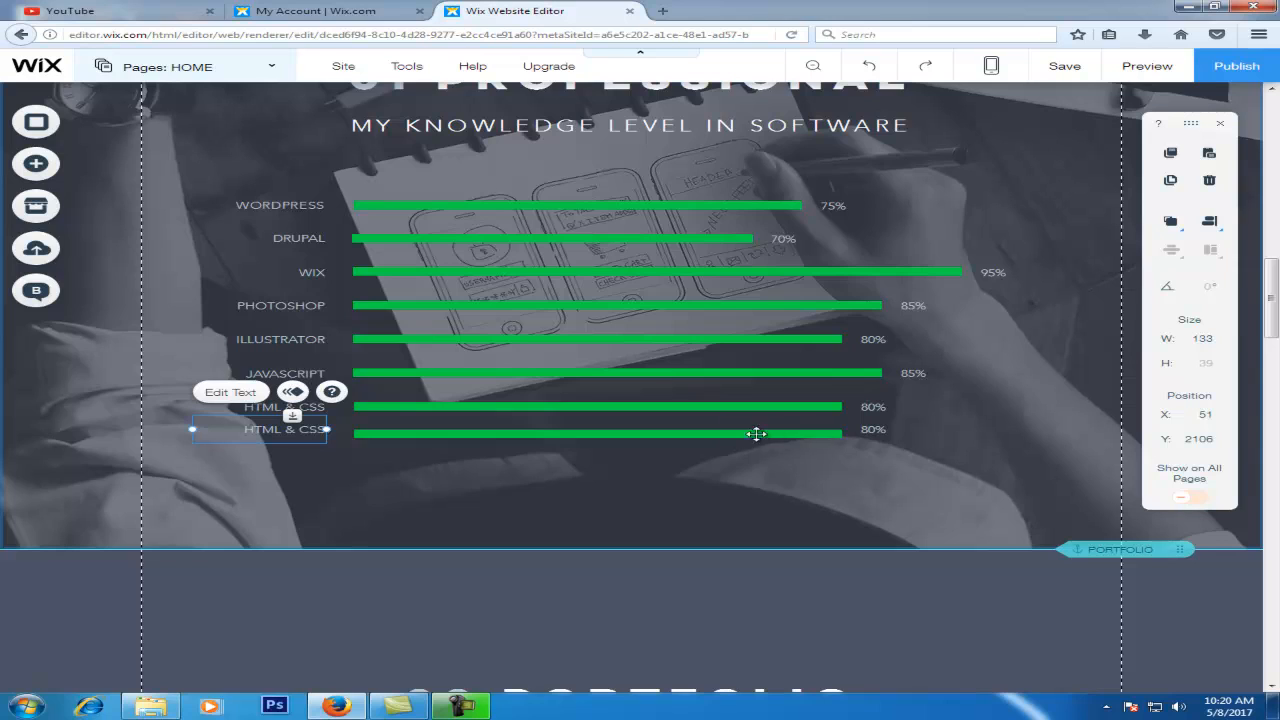
Move the duplicated row's percentage text to about X 771 and change it to 95
{"action": "left_click", "coordinate": [708, 432]}
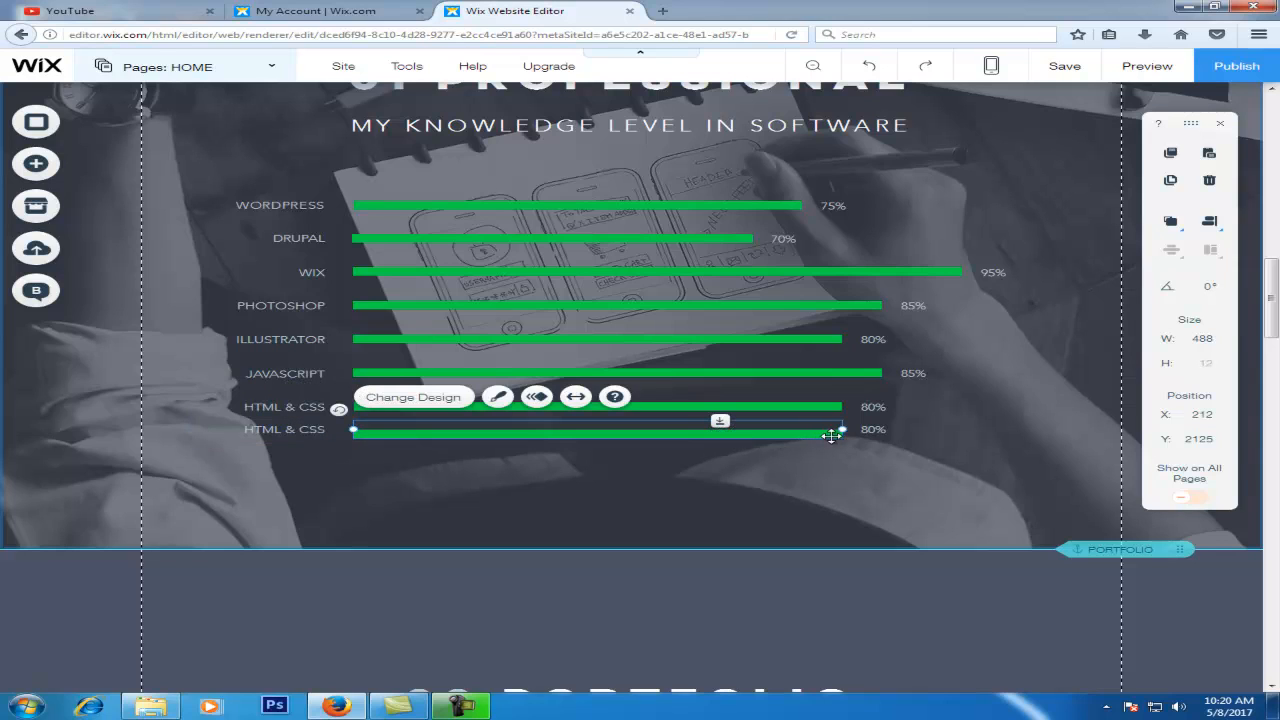
{"action": "left_click", "coordinate": [873, 429]}
{"action": "left_click_drag", "start_coordinate": [889, 431], "coordinate": [926, 430]}
{"action": "double_click", "coordinate": [926, 430]}
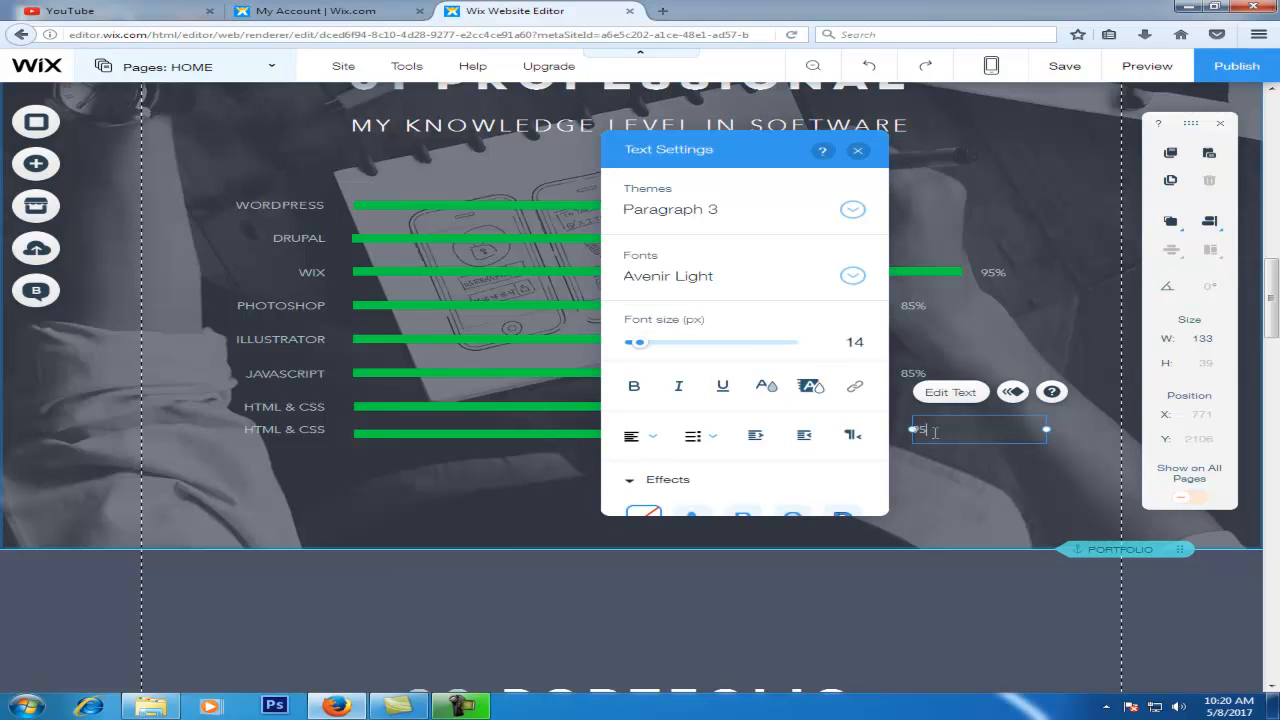
{"action": "left_click", "coordinate": [858, 150]}
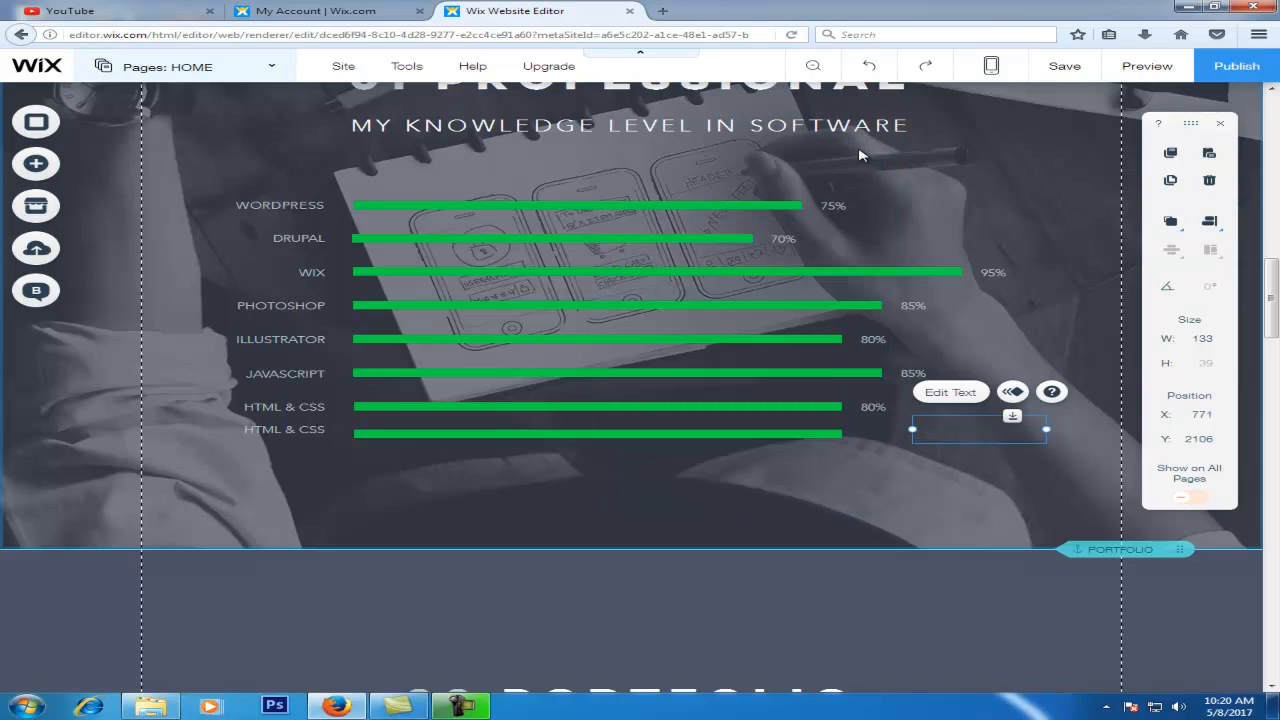
Lengthen the duplicated row's green bar to a width of about 540
{"action": "left_click", "coordinate": [760, 434]}
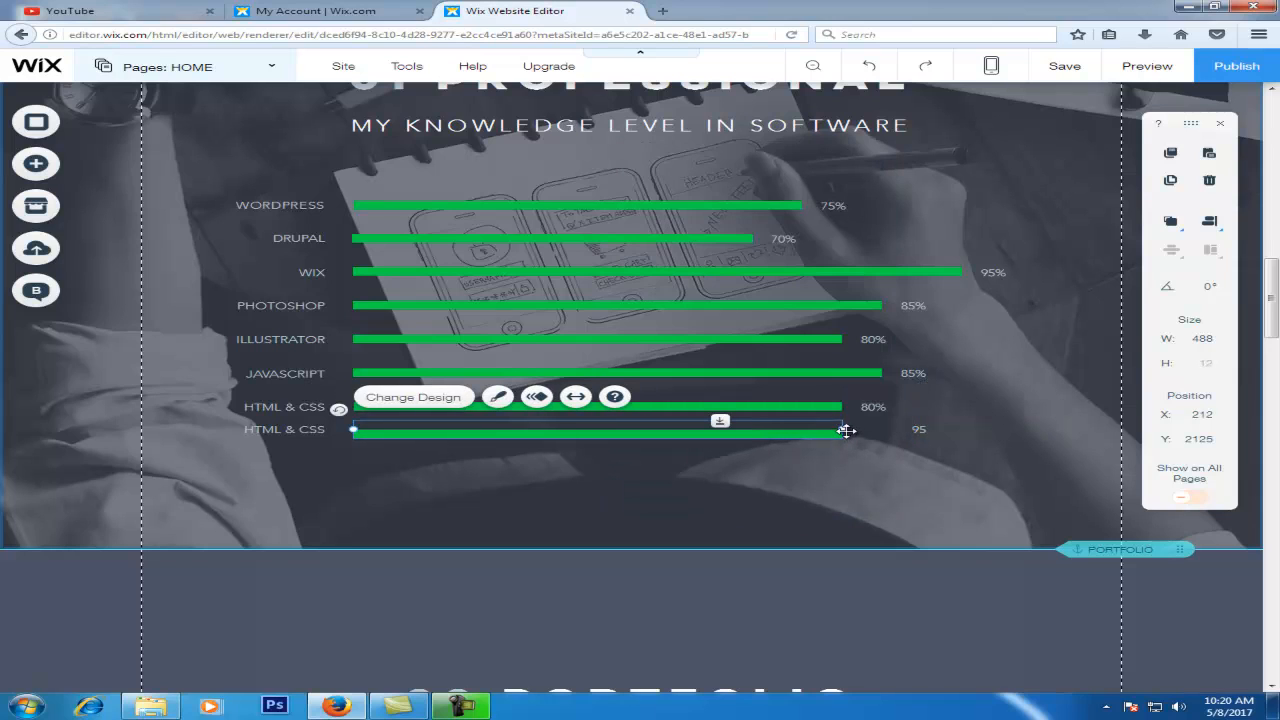
{"action": "left_click_drag", "start_coordinate": [847, 428], "coordinate": [898, 428]}
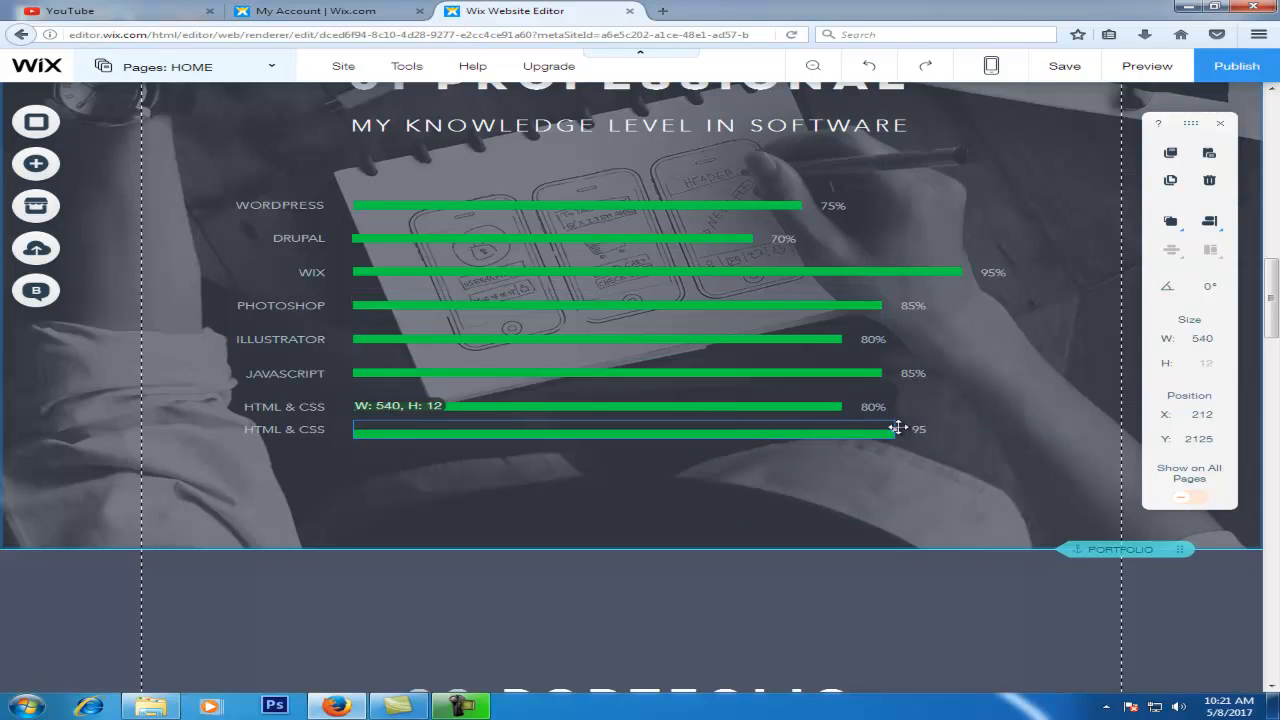
Change the duplicated row's HTML & CSS label in the Professional section to "Ms Word"
{"action": "left_click", "coordinate": [268, 428]}
{"action": "left_click", "coordinate": [268, 428]}
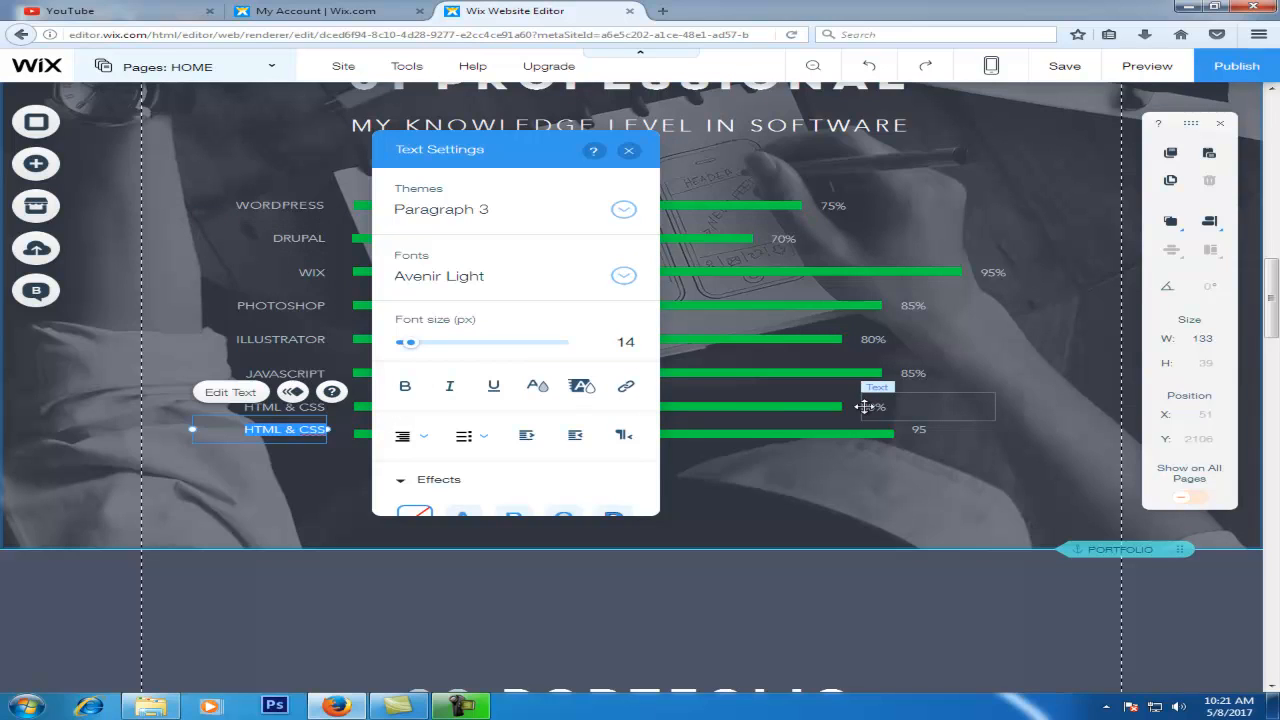
{"action": "type", "text": "M"}
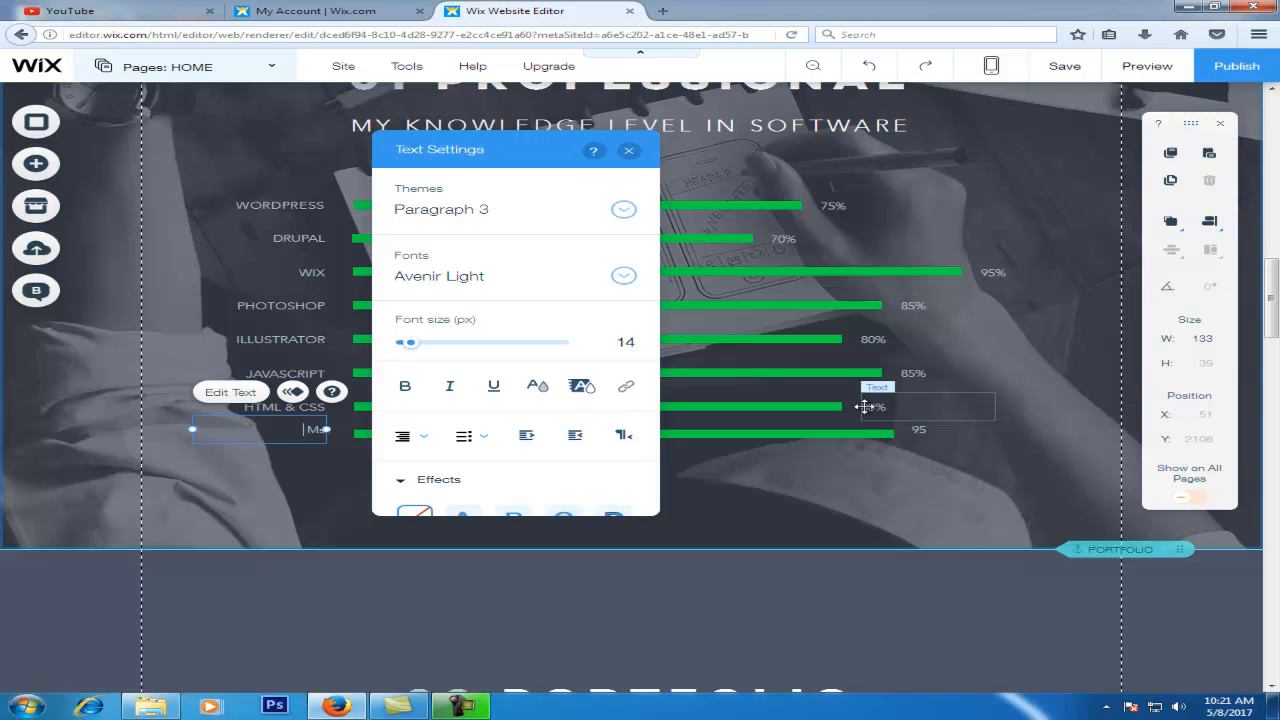
{"action": "type", "text": "s Word"}
{"action": "left_click", "coordinate": [628, 150]}
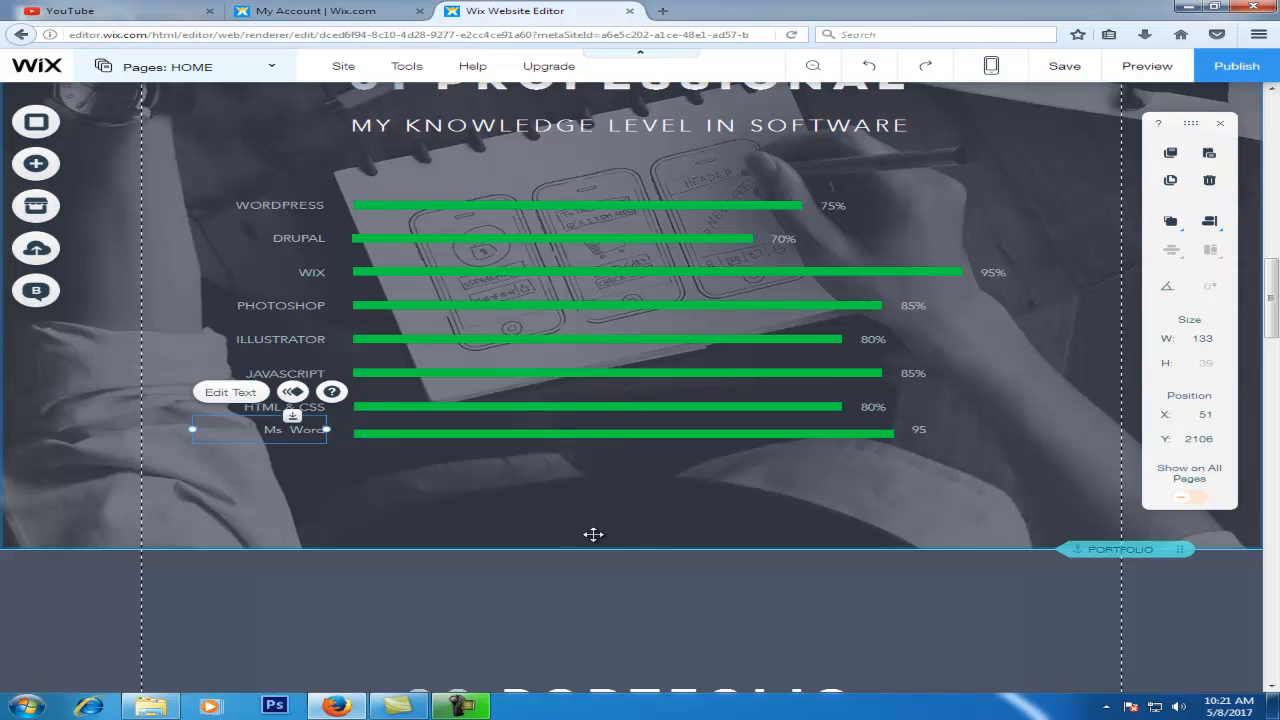
Add the red fiber image from the site's uploaded media to the Portfolio section's image gallery
{"action": "scroll", "coordinate": [592, 534], "scroll_direction": "down", "scroll_amount": 1}
{"action": "scroll", "coordinate": [638, 390], "scroll_direction": "up", "scroll_amount": 2}
{"action": "scroll", "coordinate": [638, 390], "scroll_direction": "down", "scroll_amount": 4}
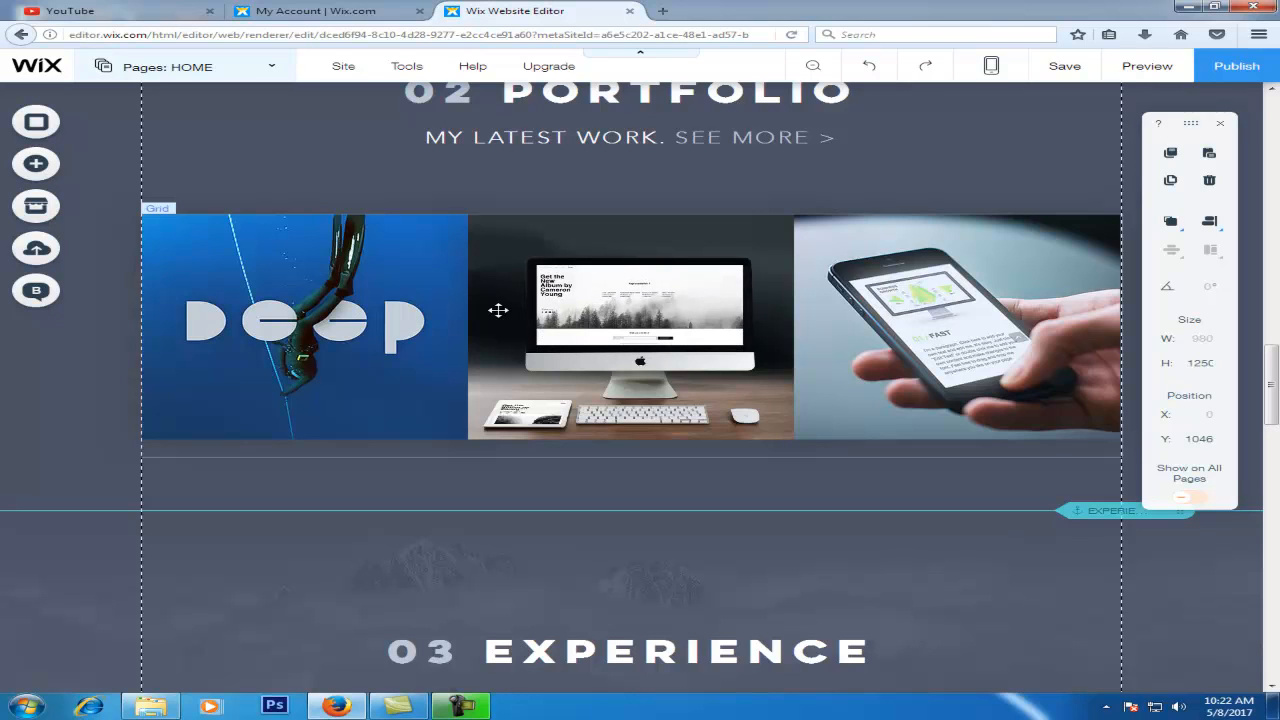
{"action": "double_click", "coordinate": [498, 311]}
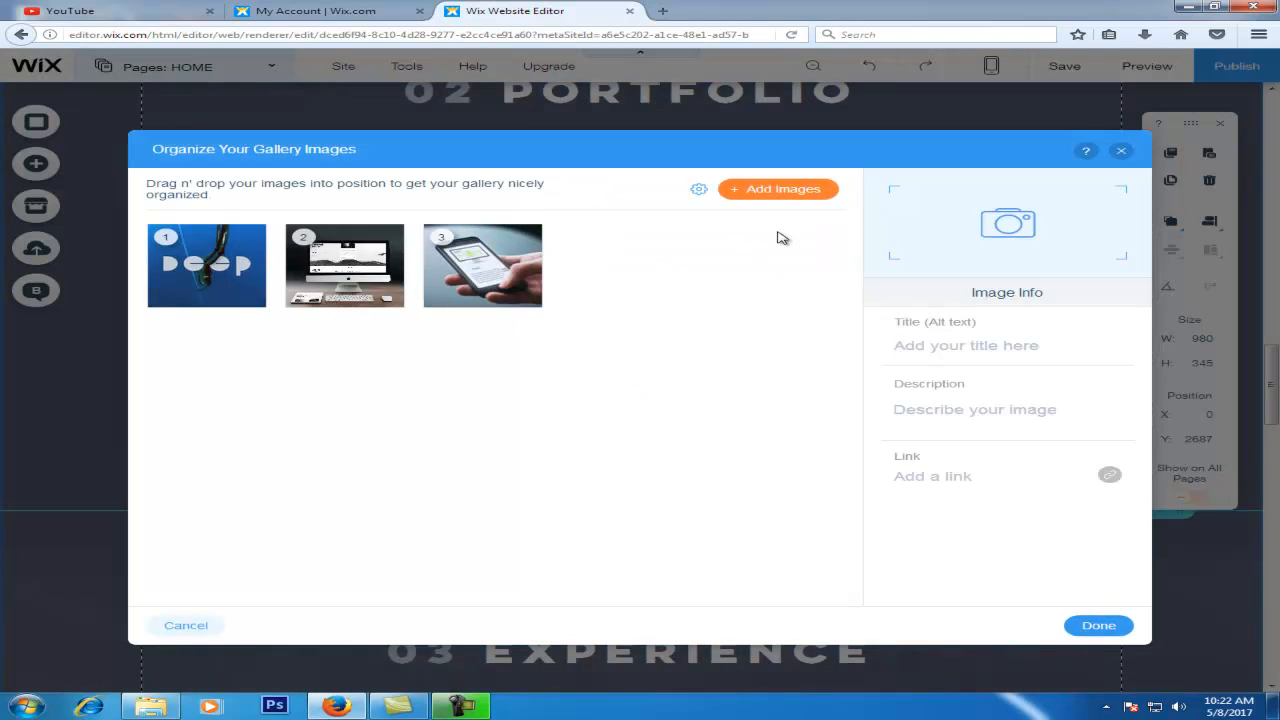
{"action": "left_click", "coordinate": [788, 191]}
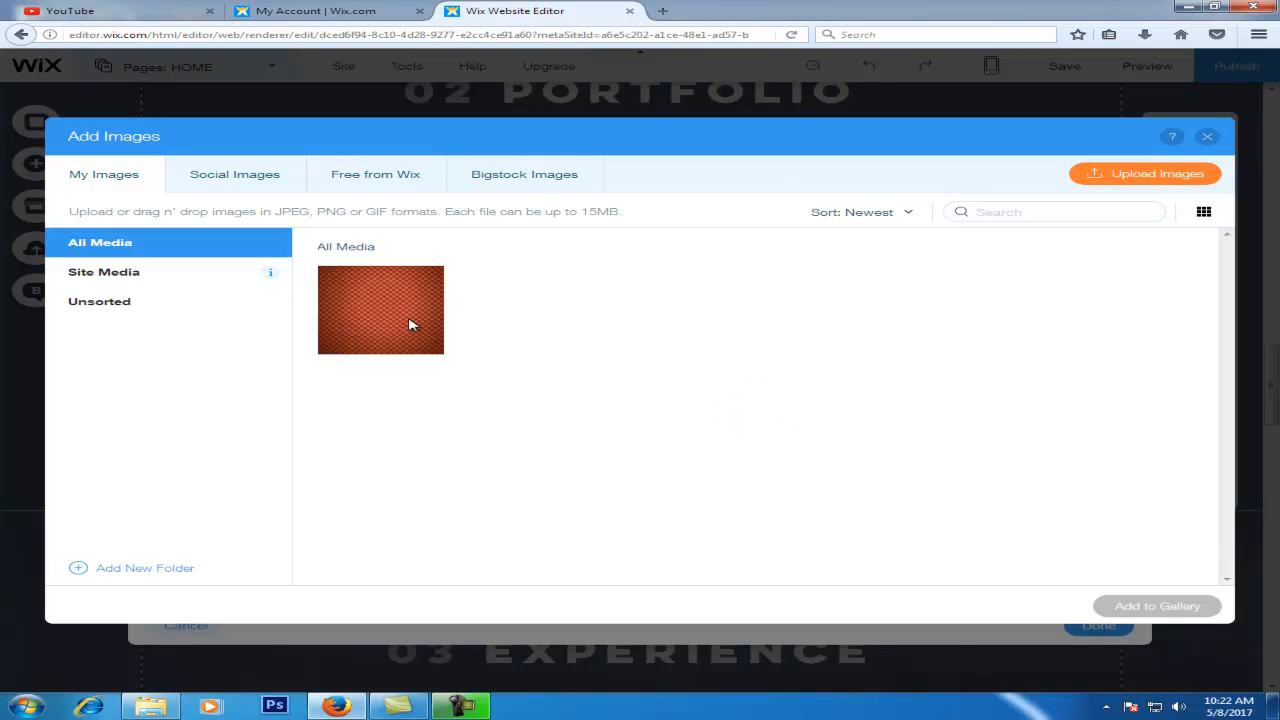
{"action": "left_click", "coordinate": [370, 308]}
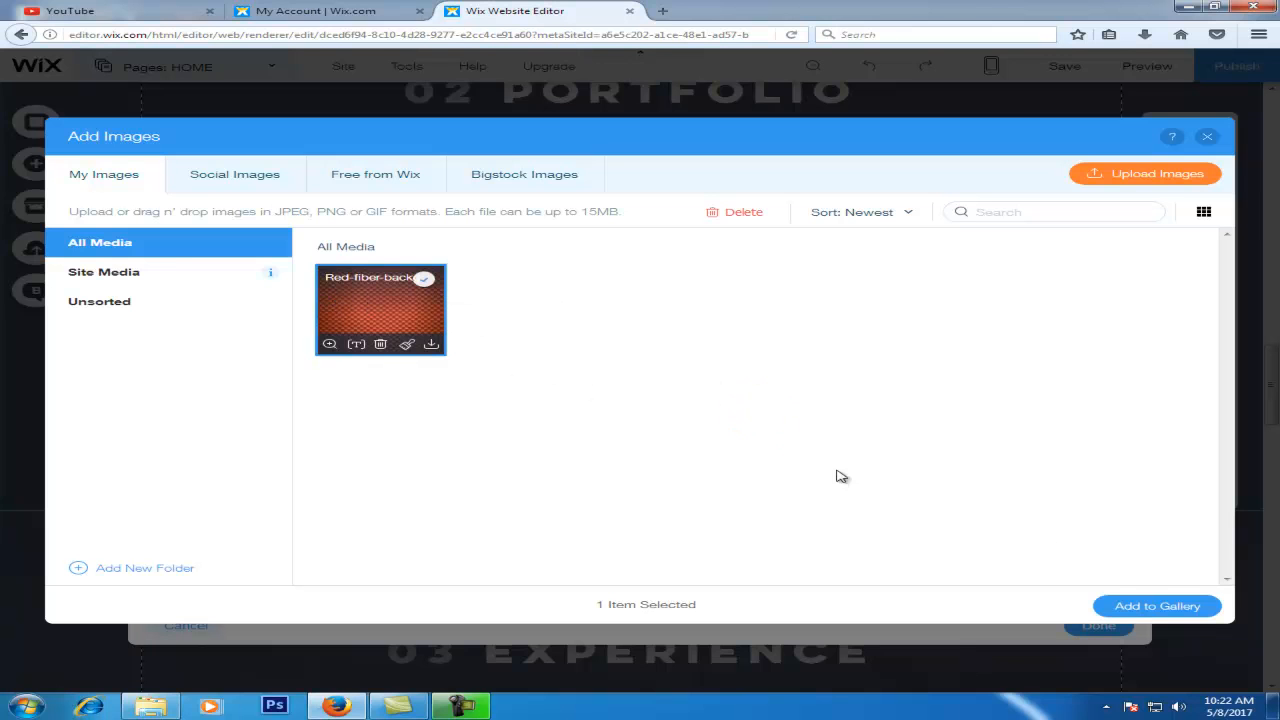
{"action": "left_click", "coordinate": [1140, 606]}
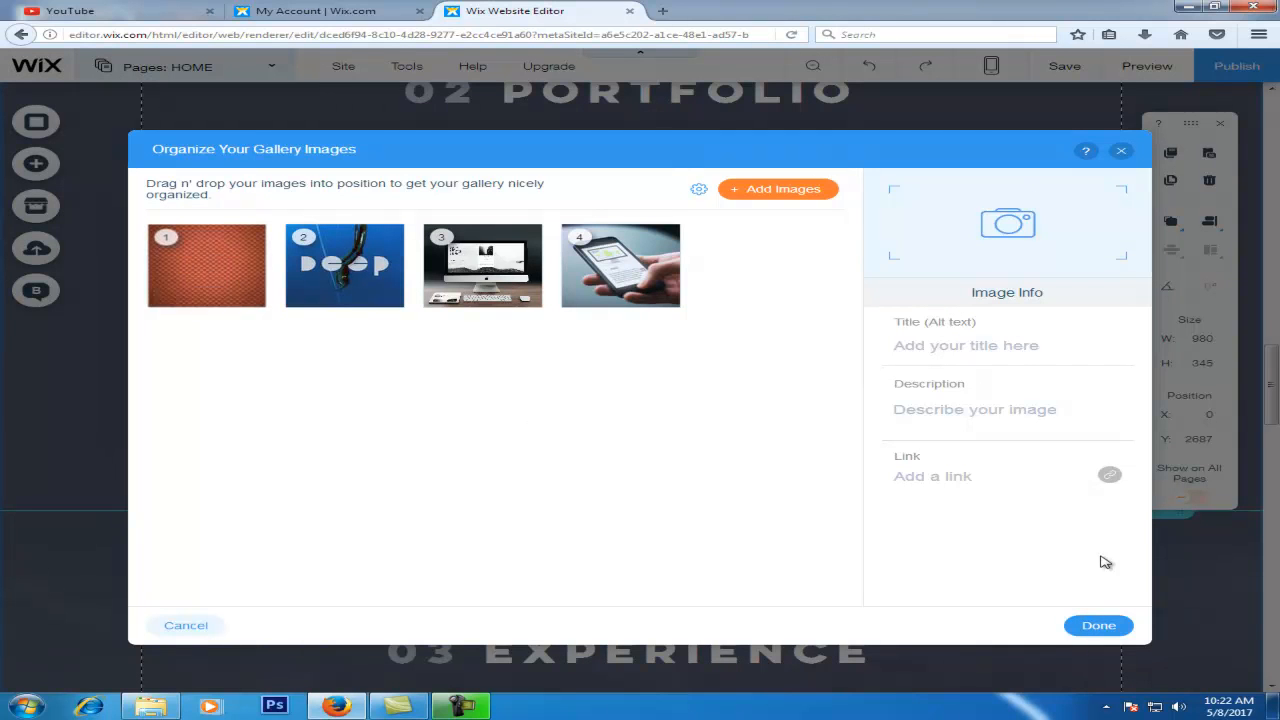
{"action": "left_click", "coordinate": [1097, 626]}
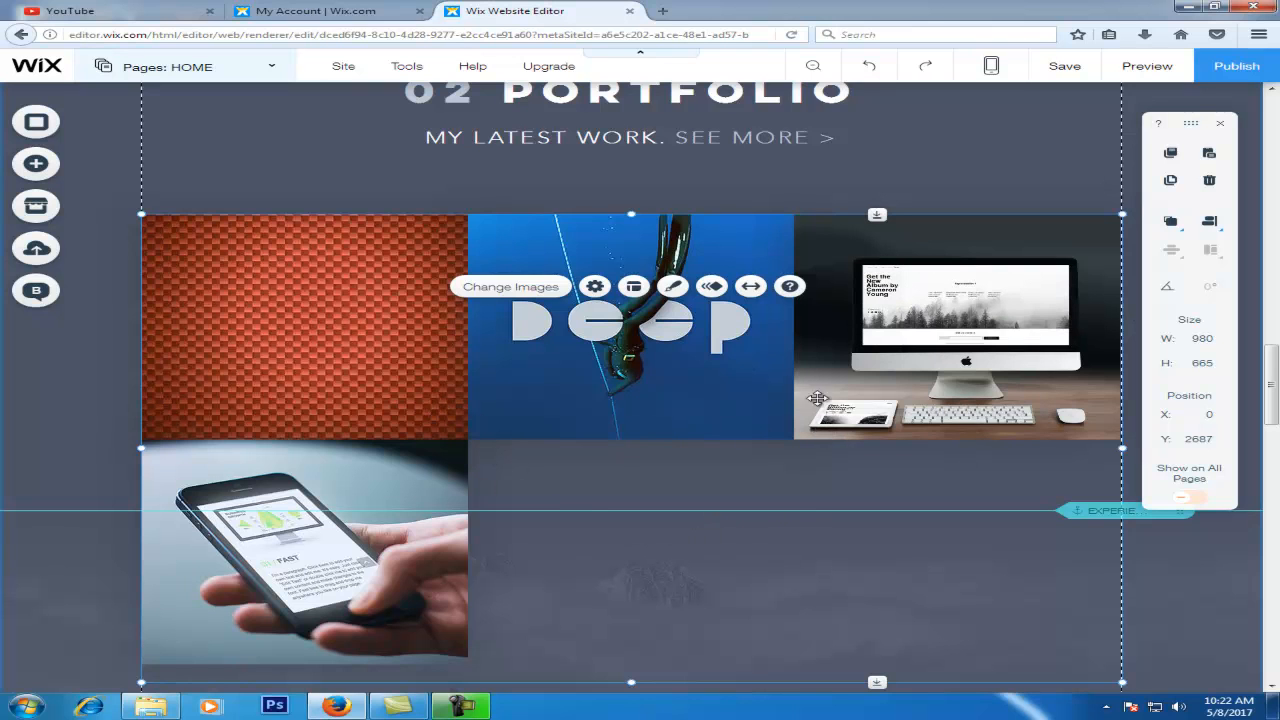
Examine the Experience section's timeline entries, including the Creative Design Lead text, and the Contact section
{"action": "scroll", "coordinate": [748, 380], "scroll_direction": "down", "scroll_amount": 1}
{"action": "scroll", "coordinate": [748, 392], "scroll_direction": "down", "scroll_amount": 5}
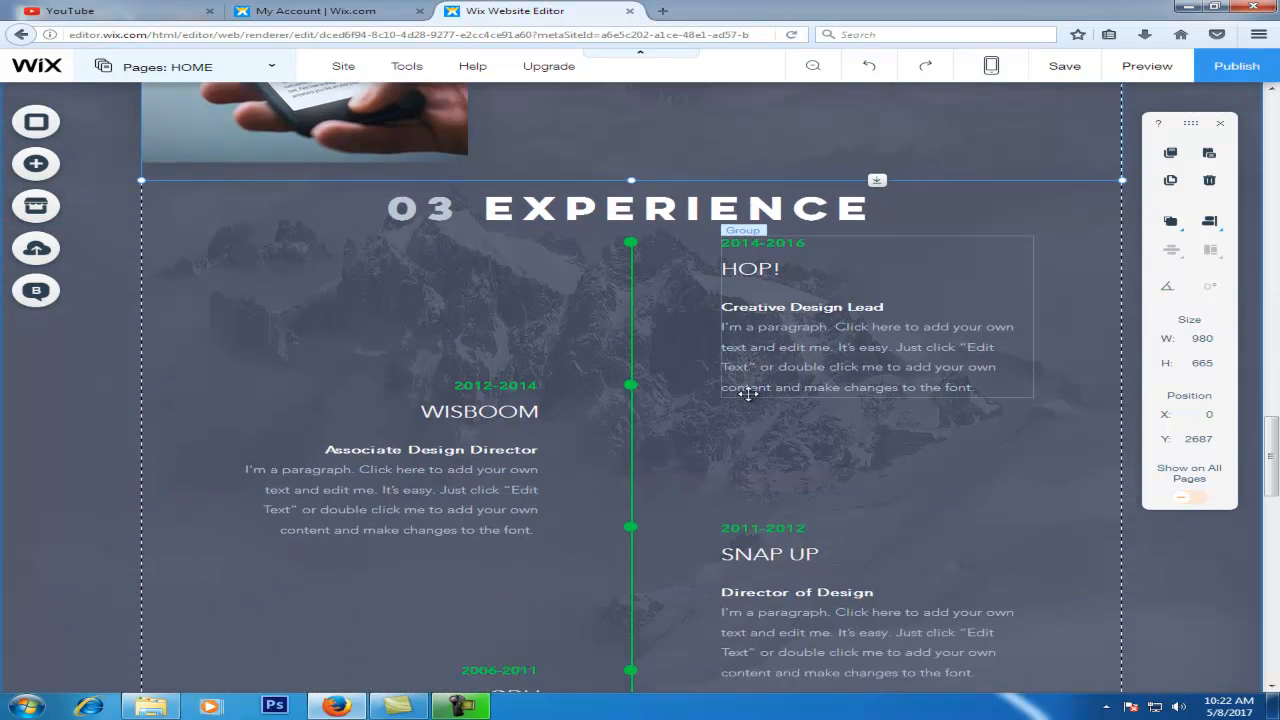
{"action": "left_click", "coordinate": [766, 258]}
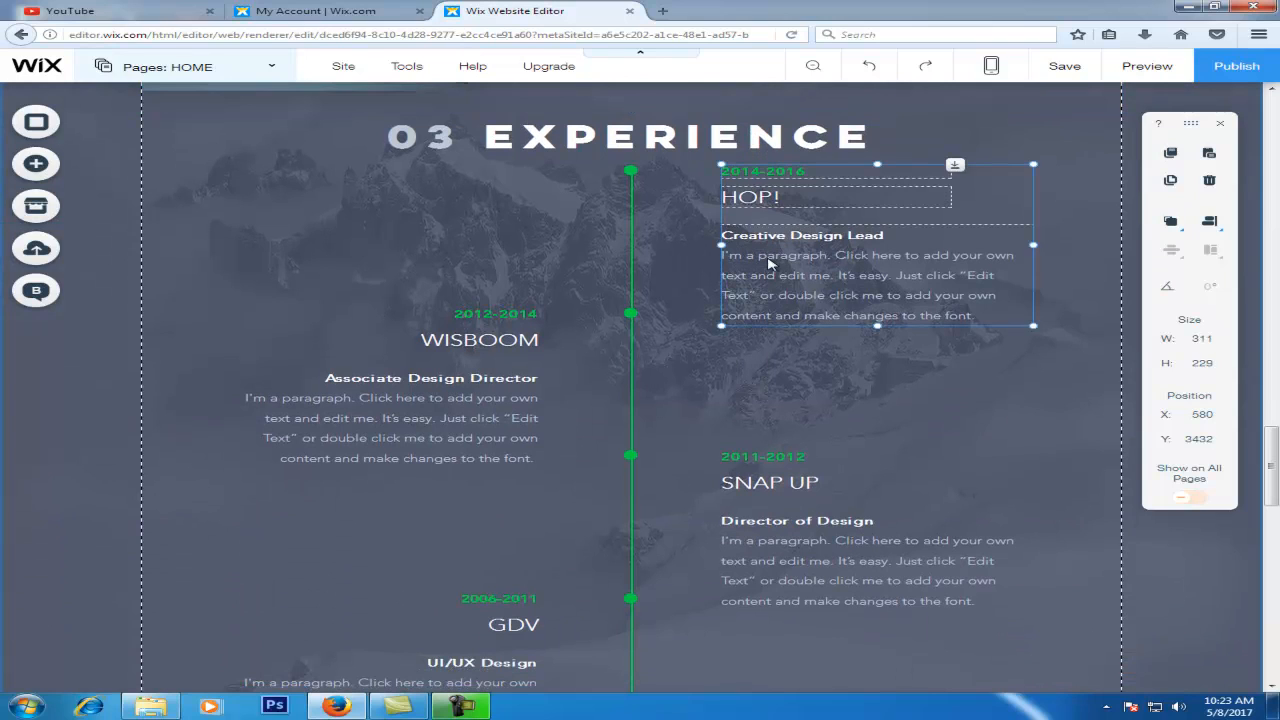
{"action": "left_click", "coordinate": [766, 258]}
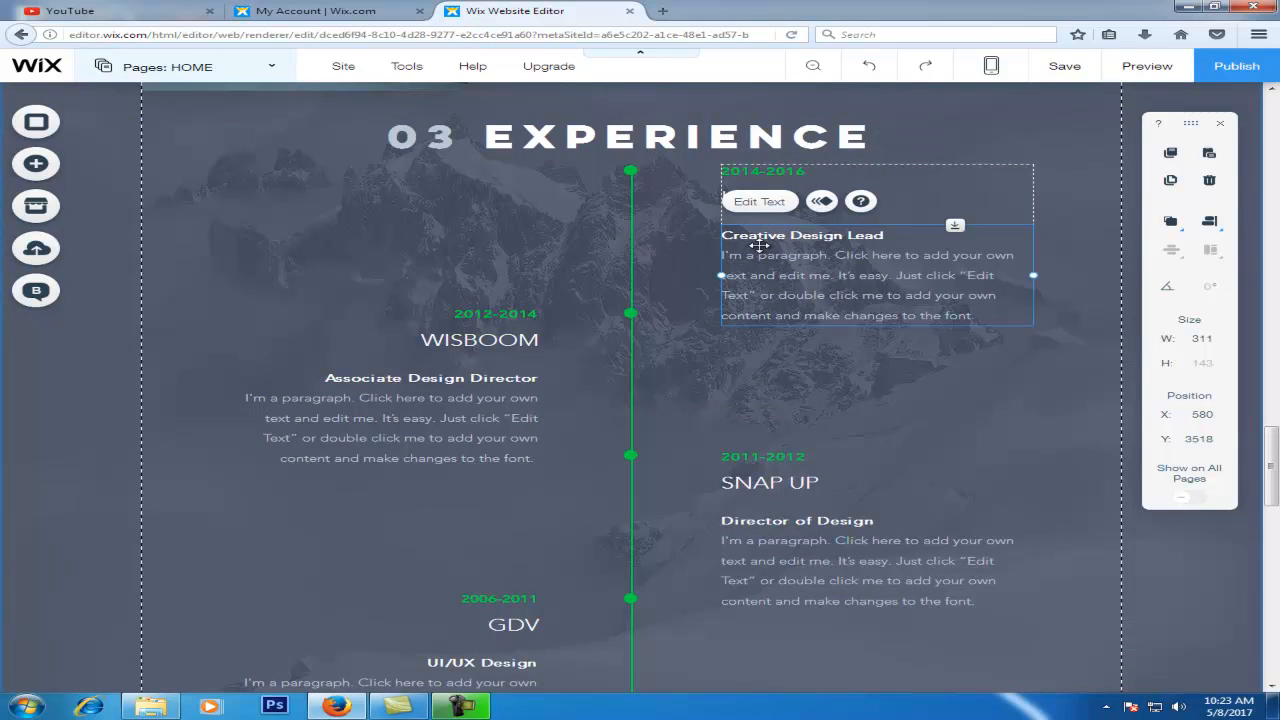
{"action": "scroll", "coordinate": [697, 376], "scroll_direction": "down", "scroll_amount": 2}
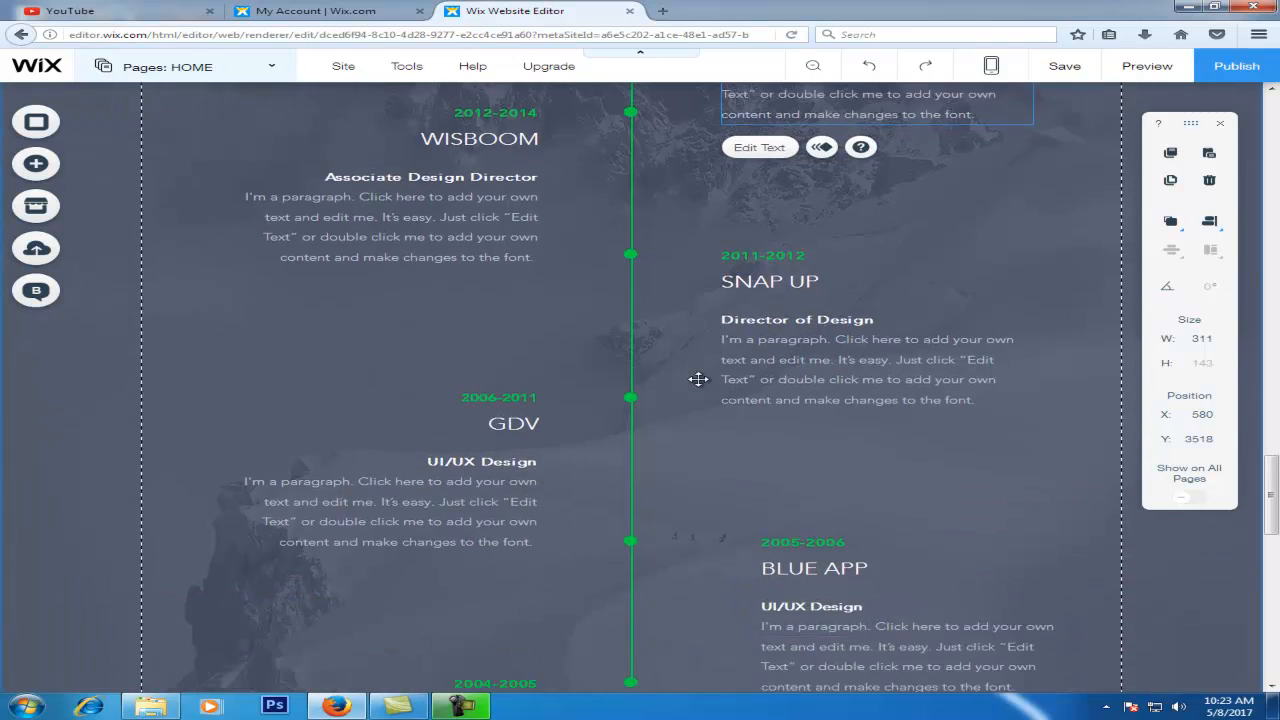
{"action": "scroll", "coordinate": [697, 378], "scroll_direction": "down", "scroll_amount": 8}
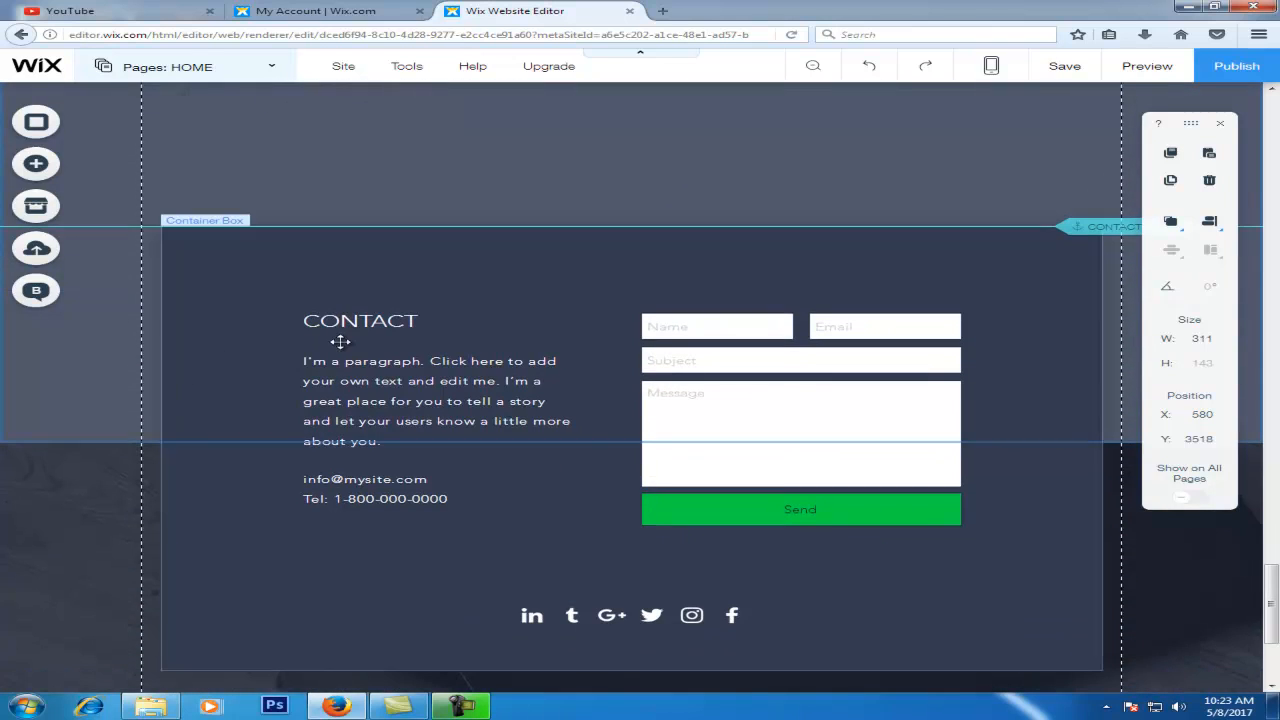